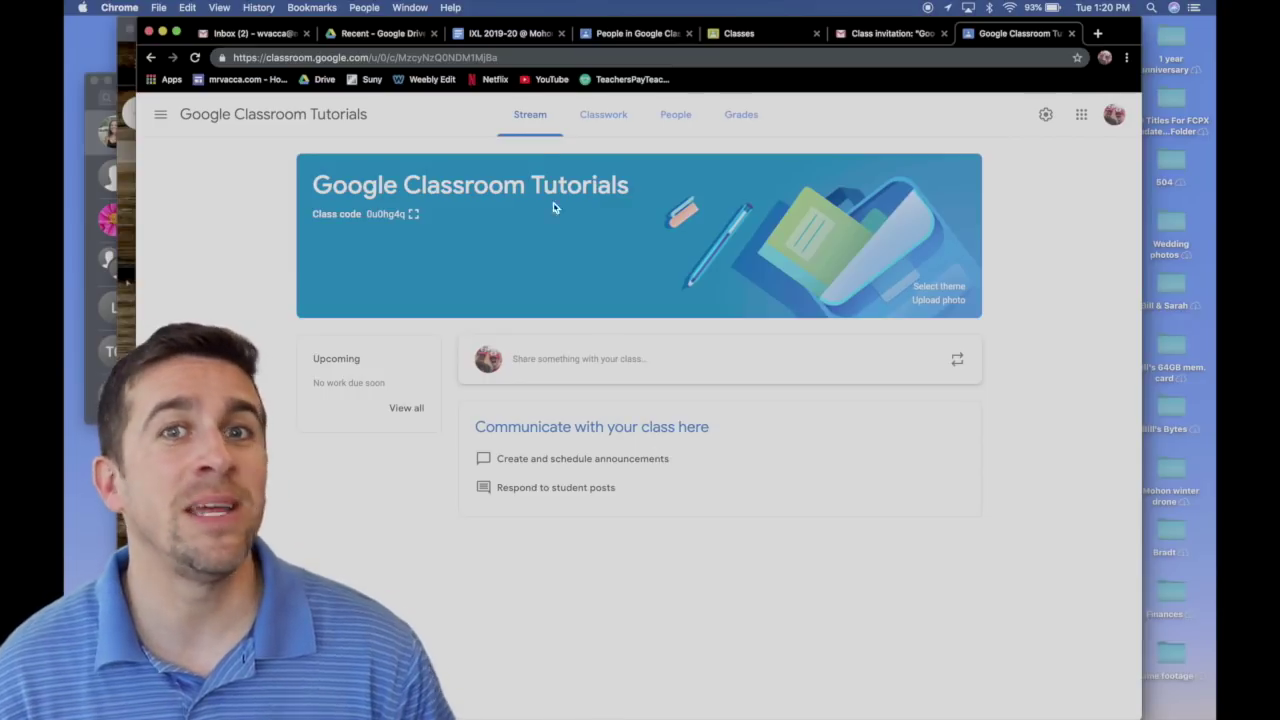
# - Review the class roster on People, then go to the Classwork page to create new work
pyautogui.click(684, 120)
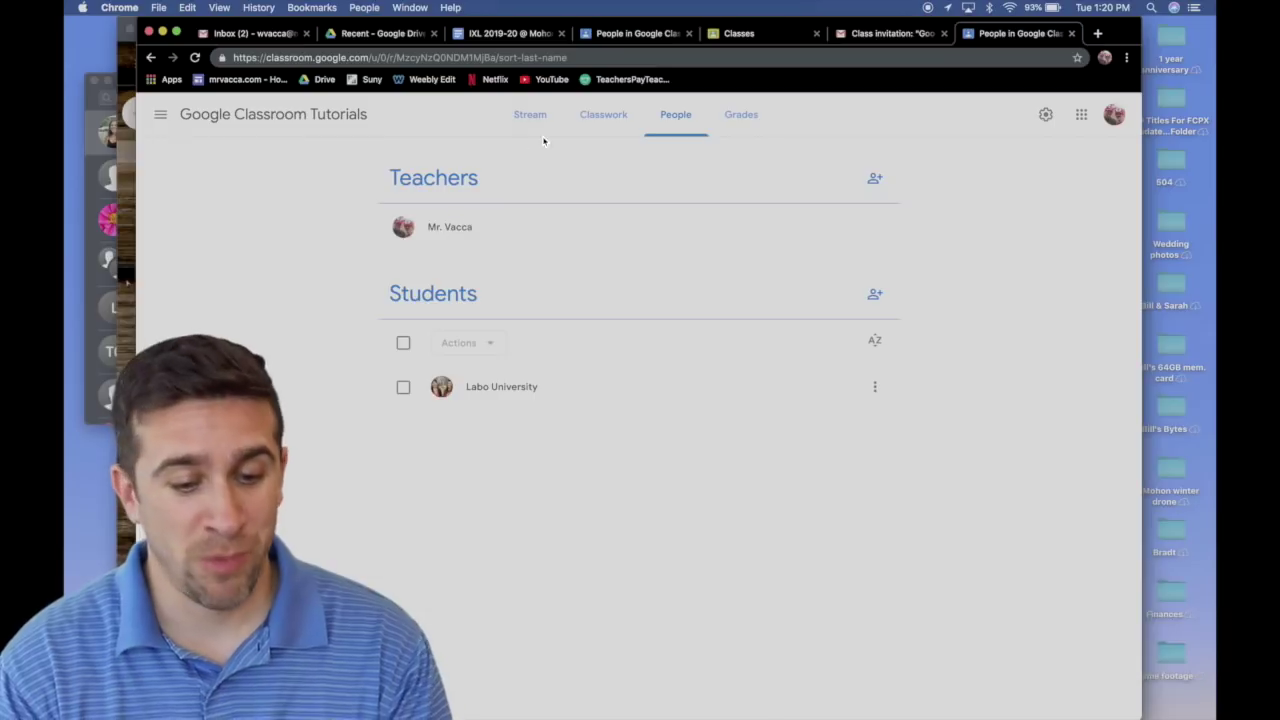
pyautogui.click(596, 115)
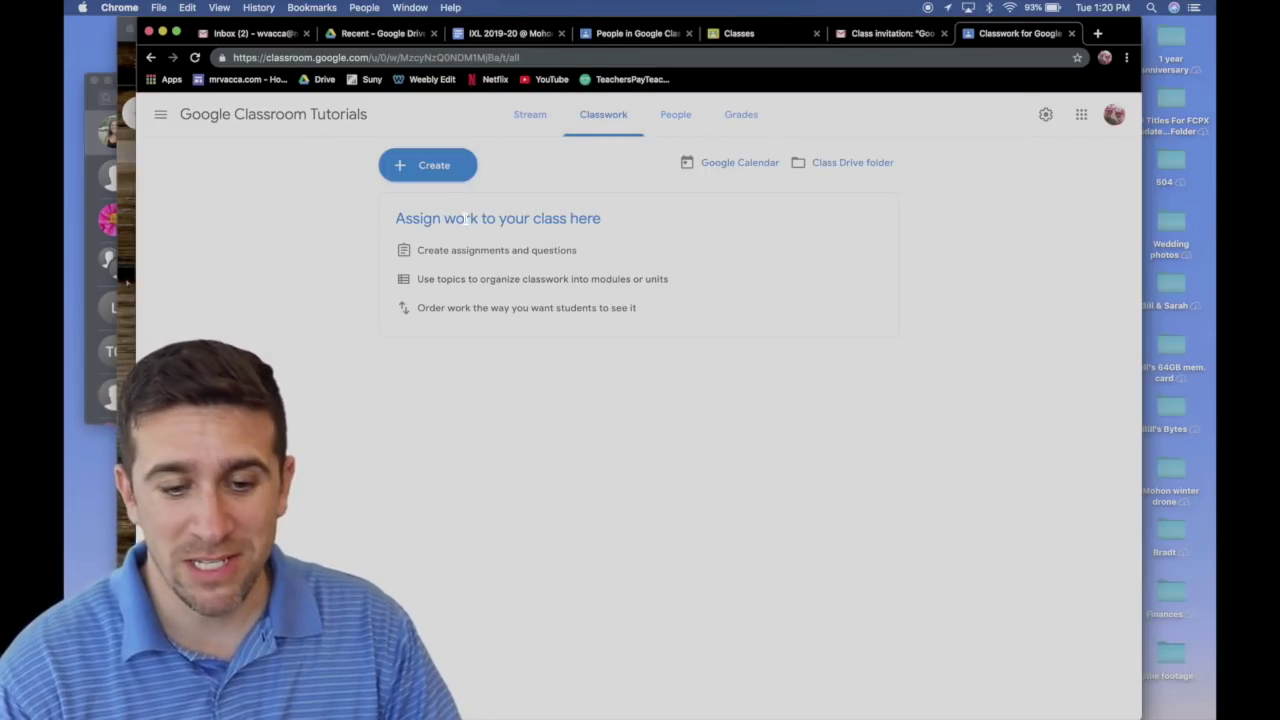
pyautogui.click(459, 167)
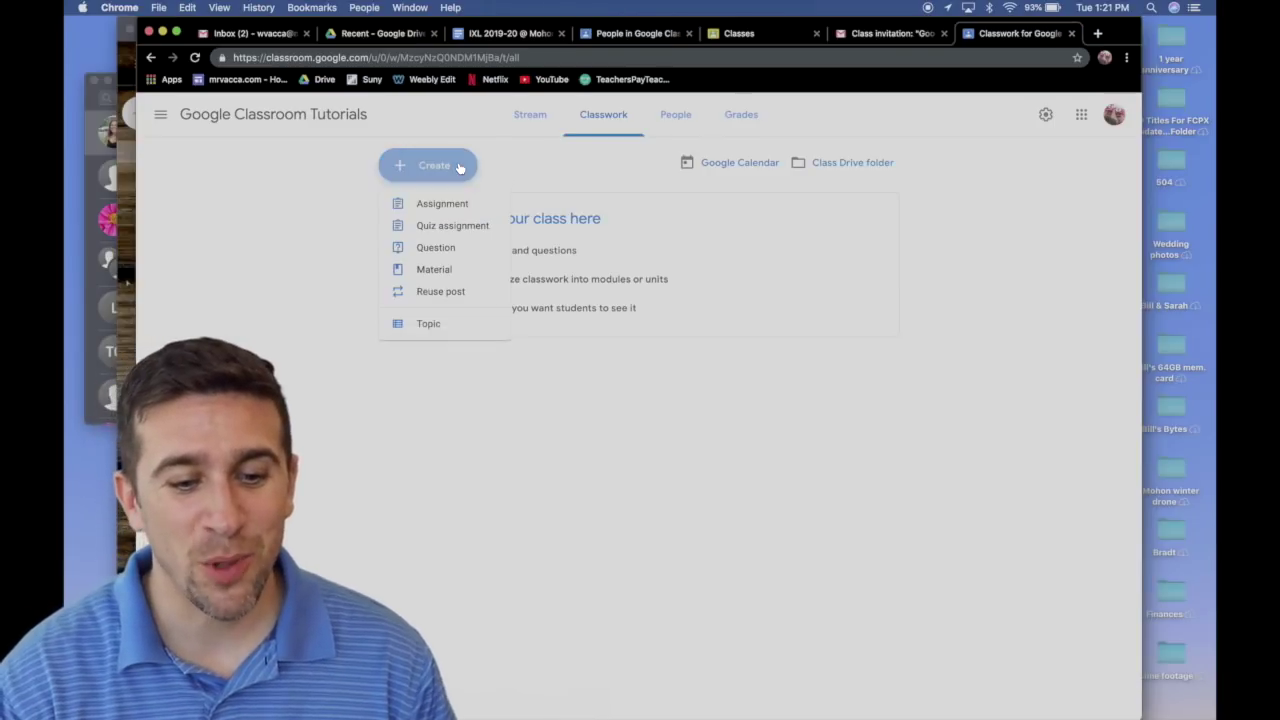
# - Create the question 'What did you do over the weekend?' due Jul 3, 2019
pyautogui.click(437, 248)
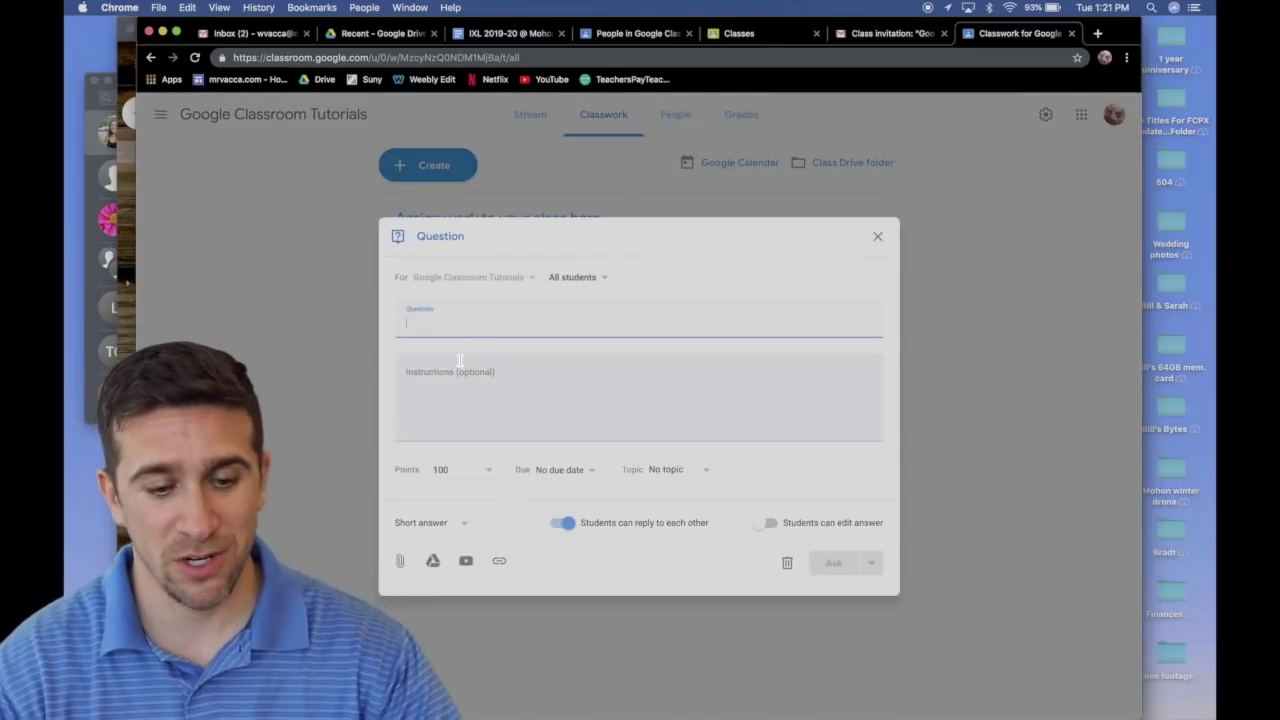
pyautogui.write('What did yo')
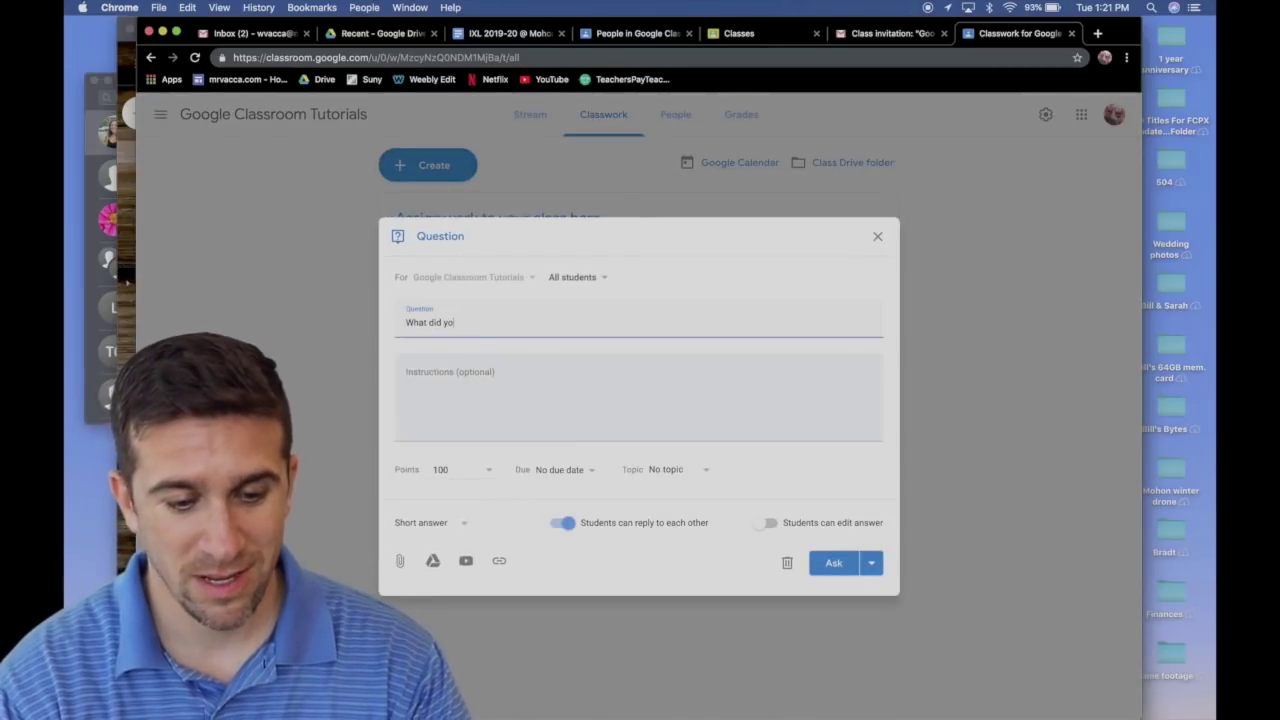
pyautogui.write('u do over the week')
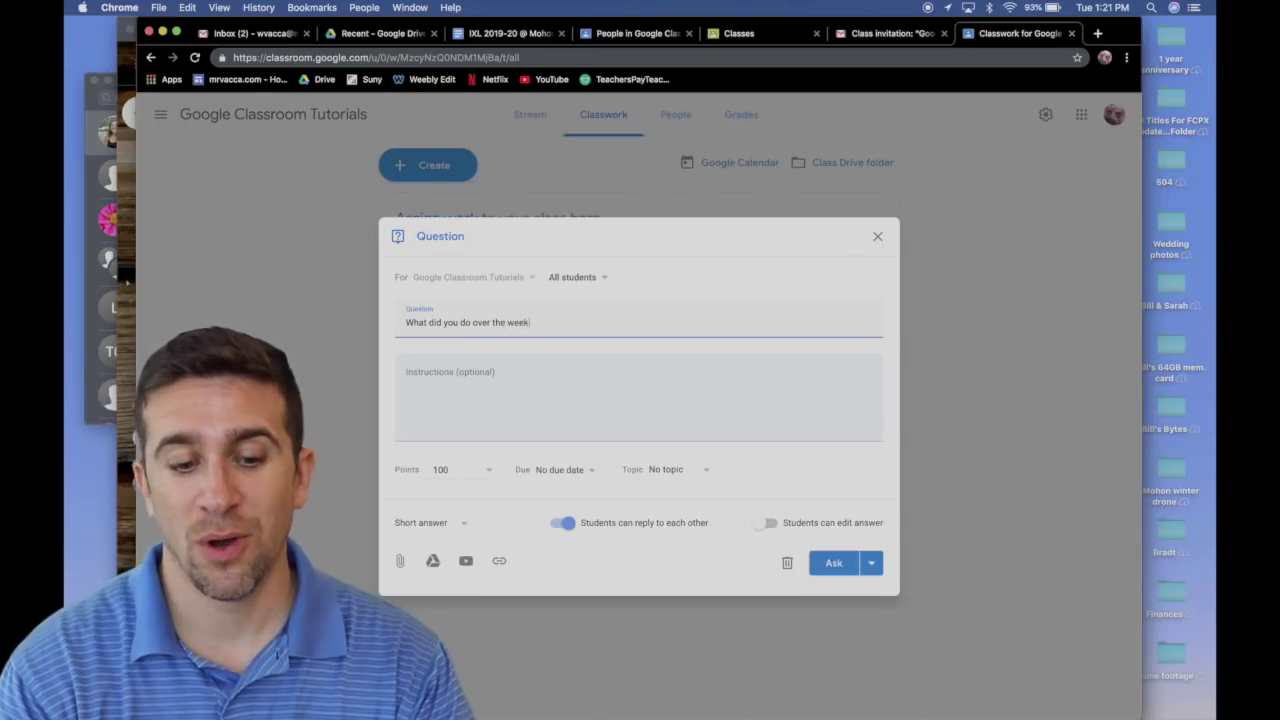
pyautogui.write('end?')
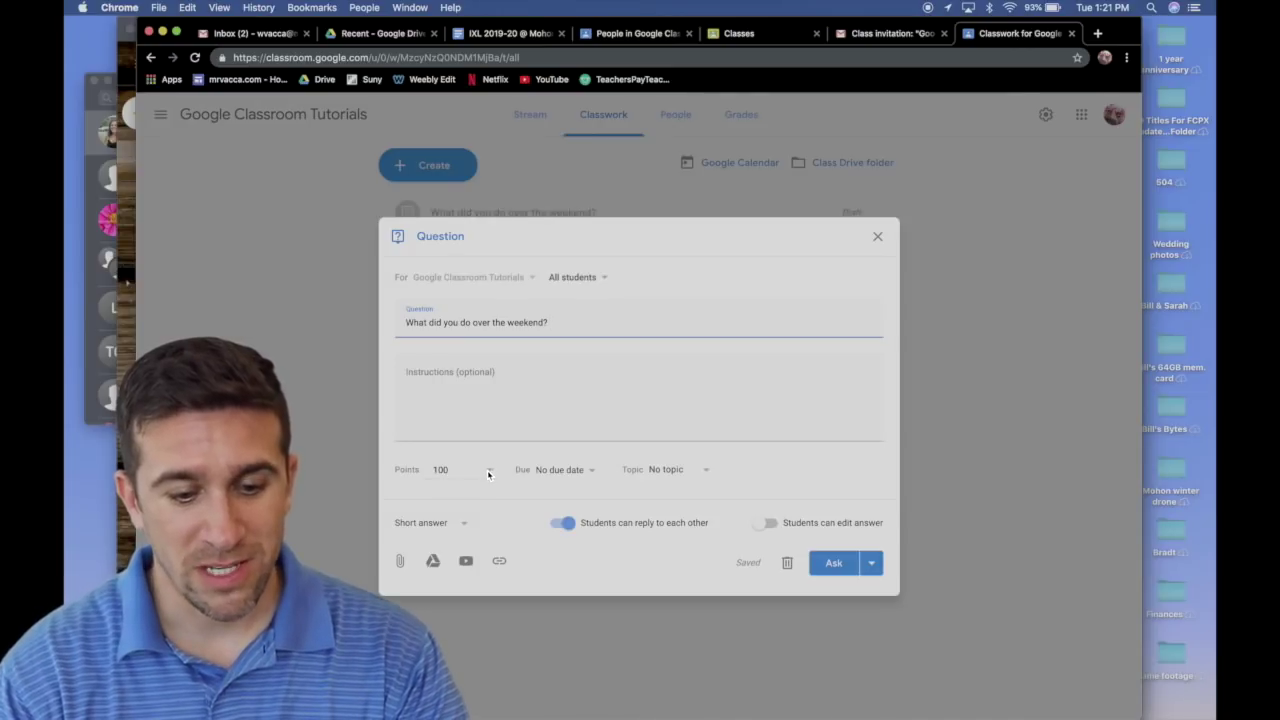
pyautogui.click(575, 476)
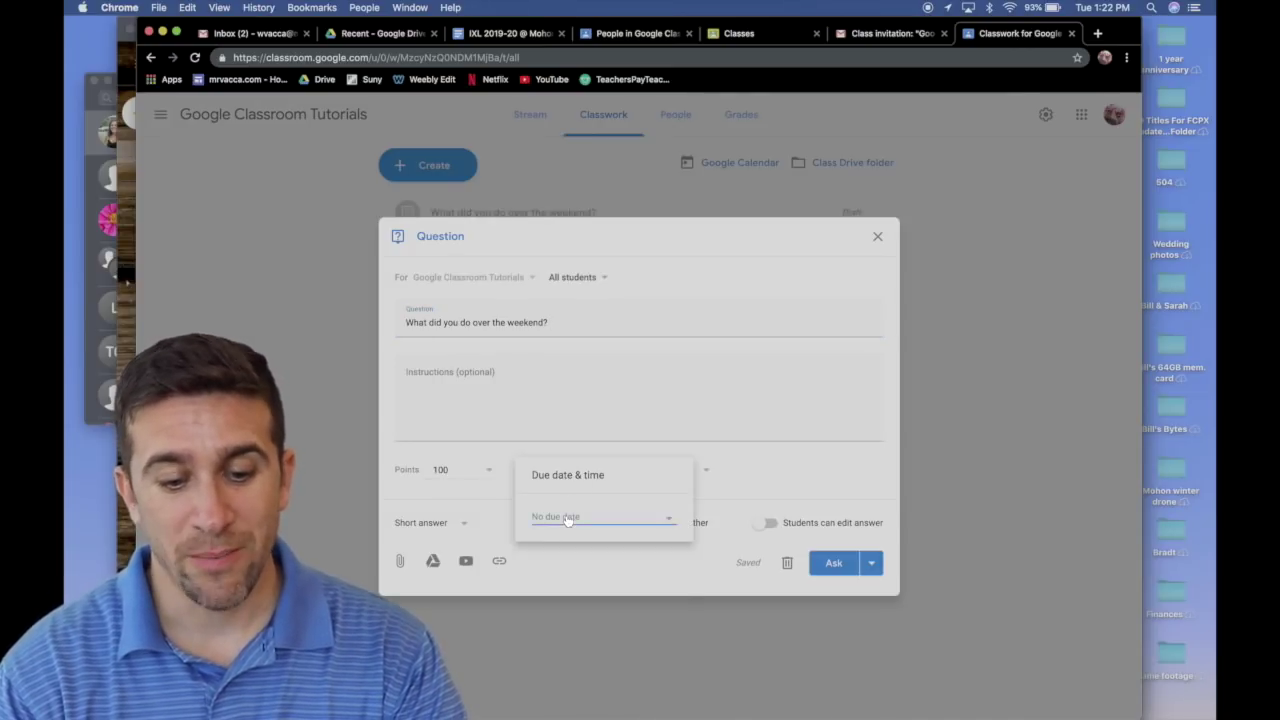
pyautogui.click(567, 519)
pyautogui.click(610, 584)
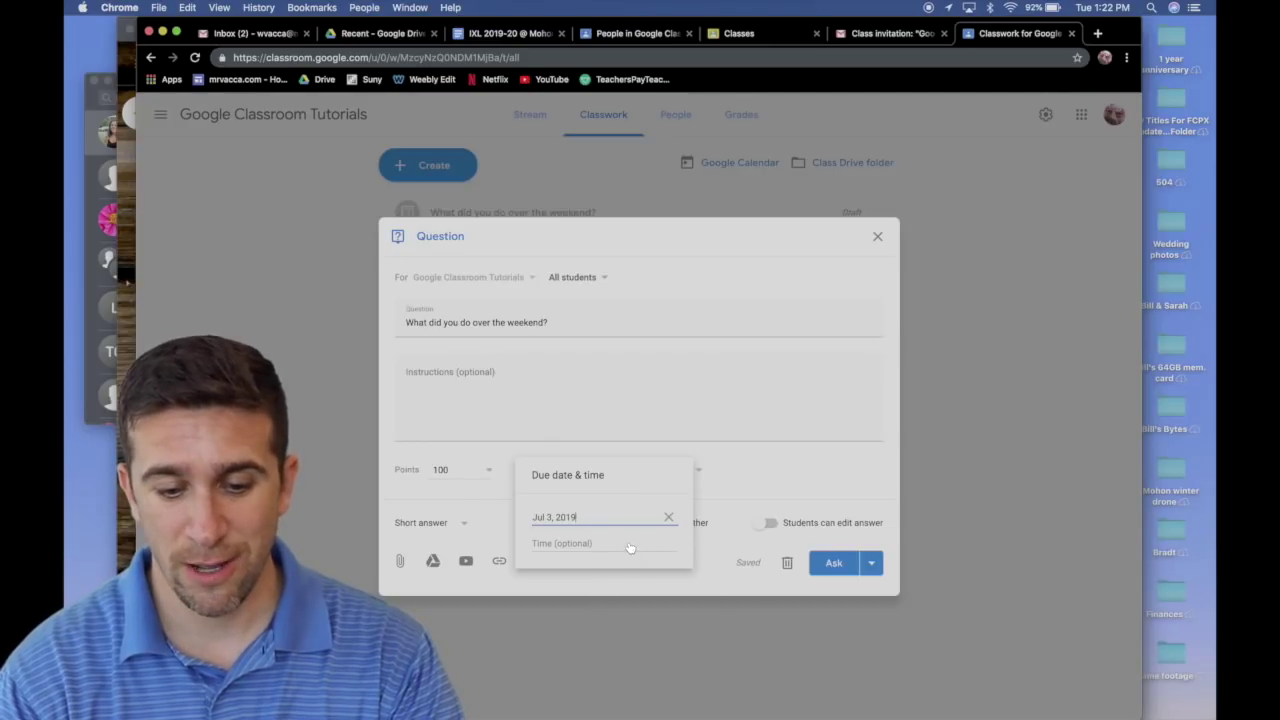
pyautogui.click(750, 518)
# - Leave it without a topic, turn off student replies, allow answer editing, and post it
pyautogui.click(677, 474)
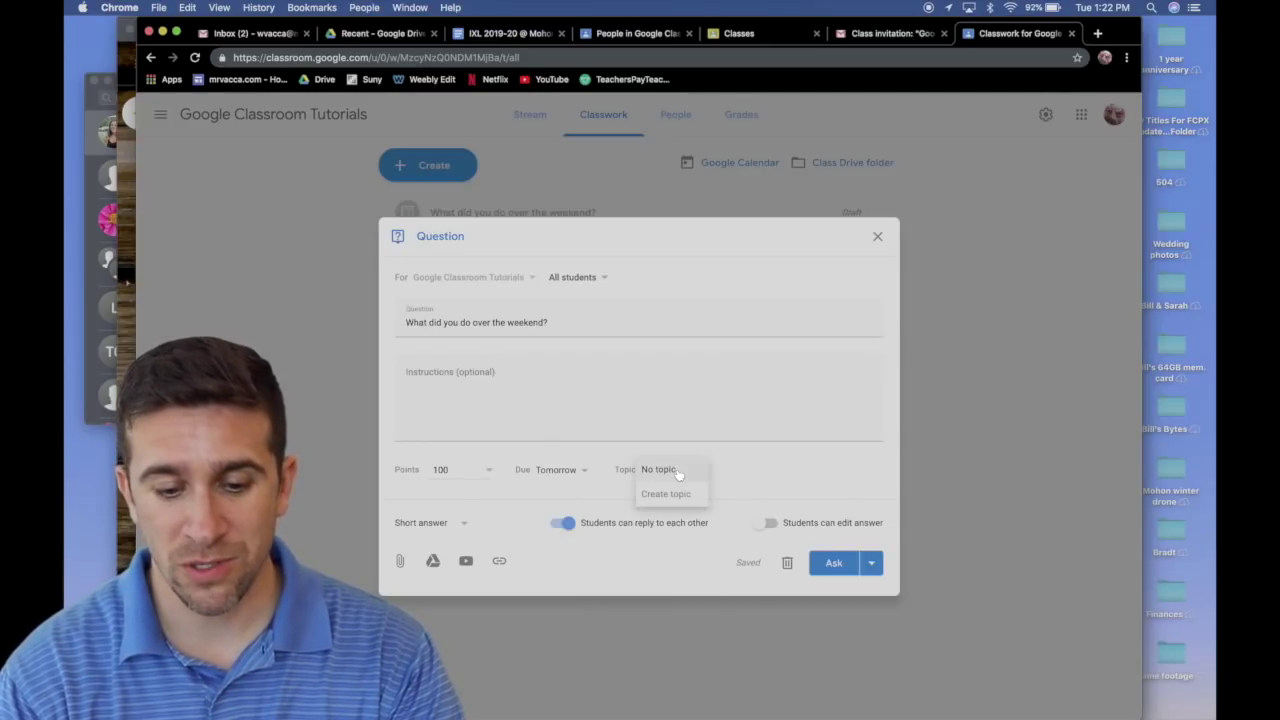
pyautogui.click(734, 494)
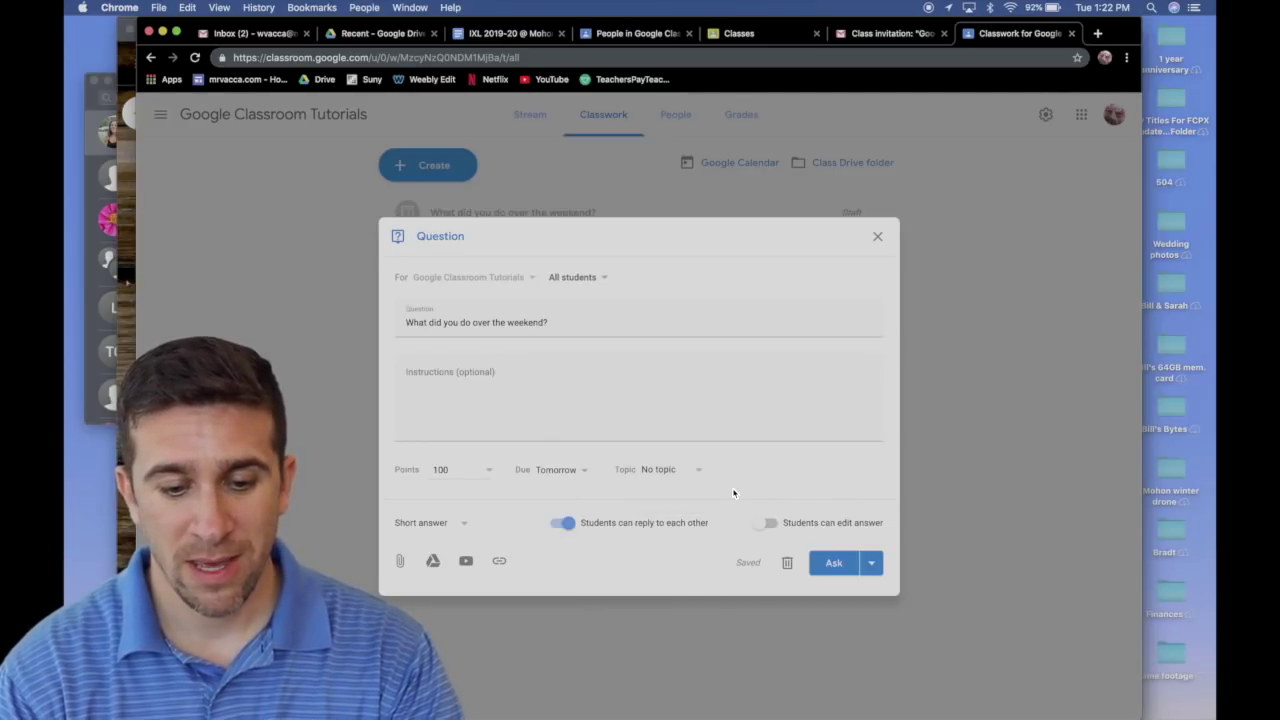
pyautogui.click(569, 524)
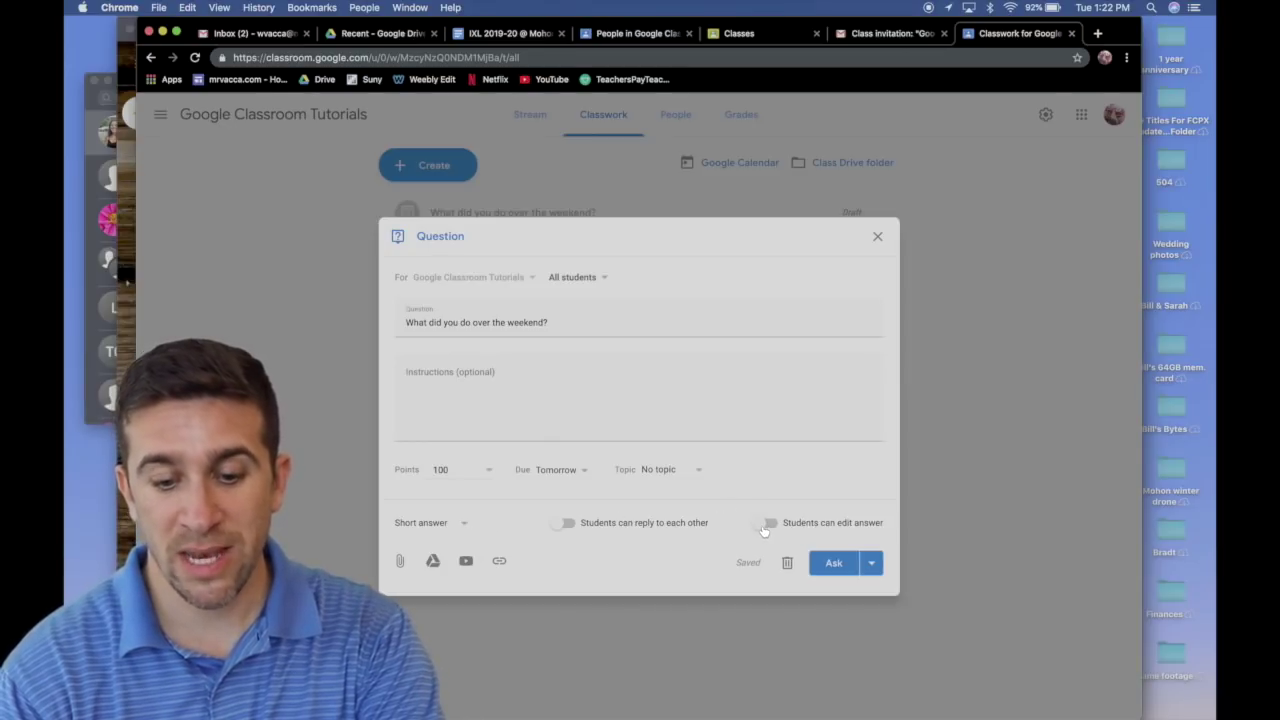
pyautogui.click(766, 525)
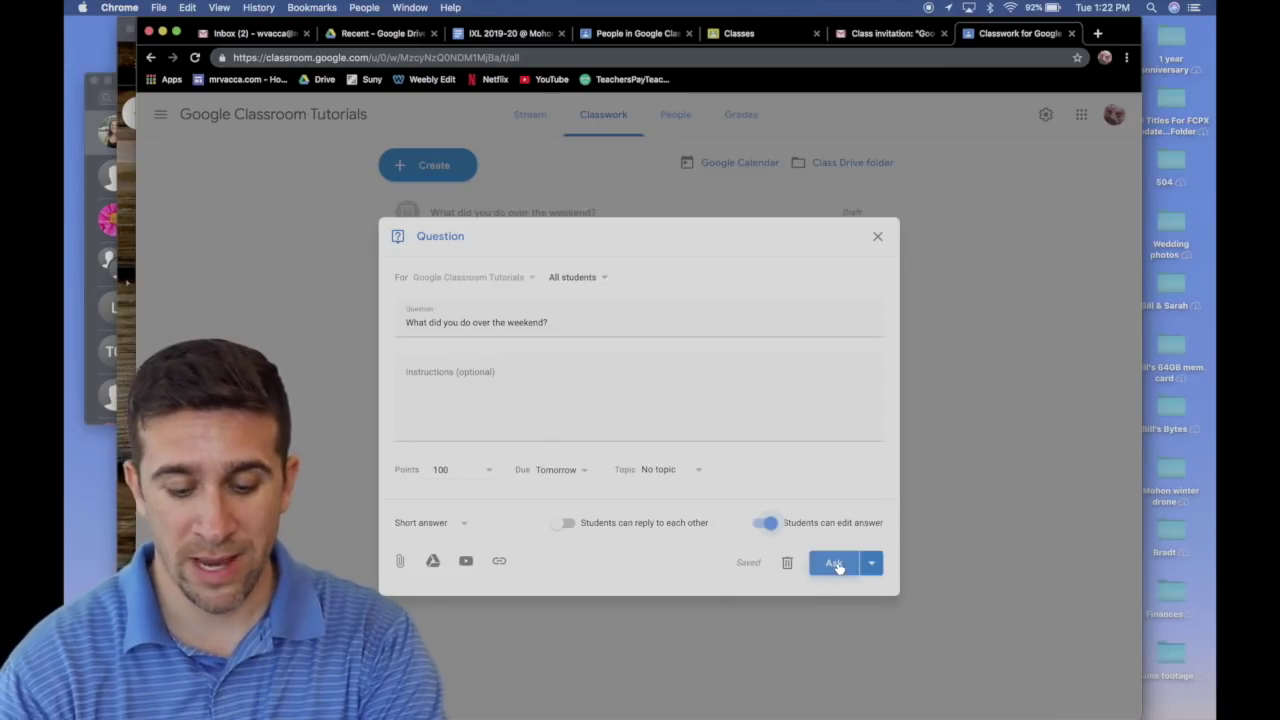
pyautogui.click(835, 564)
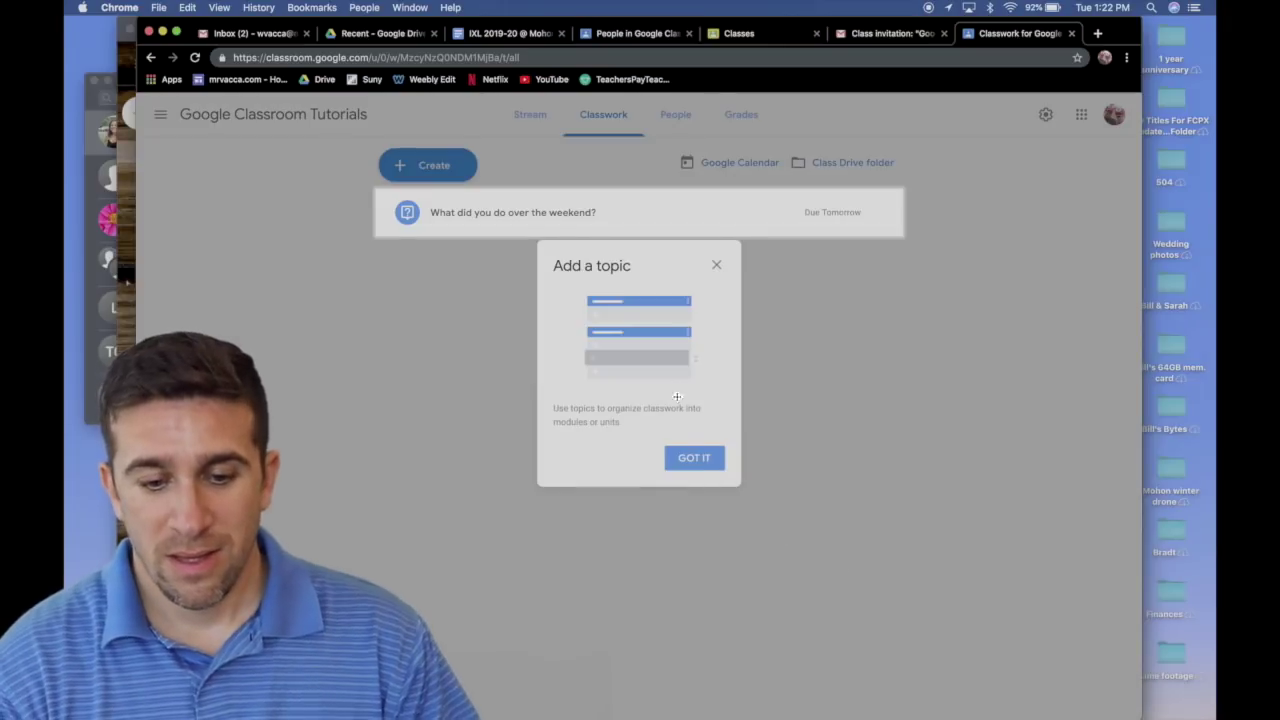
# - Dismiss the topic tip and switch to the student's signed-in account
pyautogui.click(697, 457)
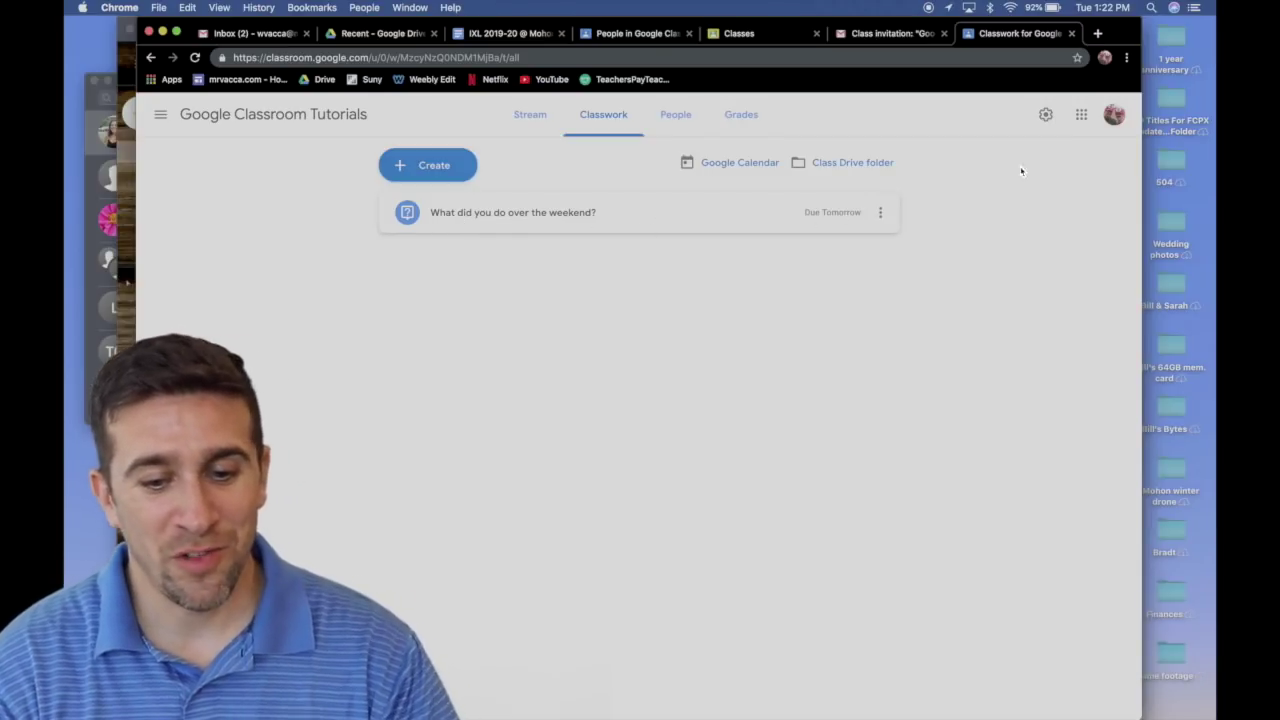
pyautogui.click(1114, 114)
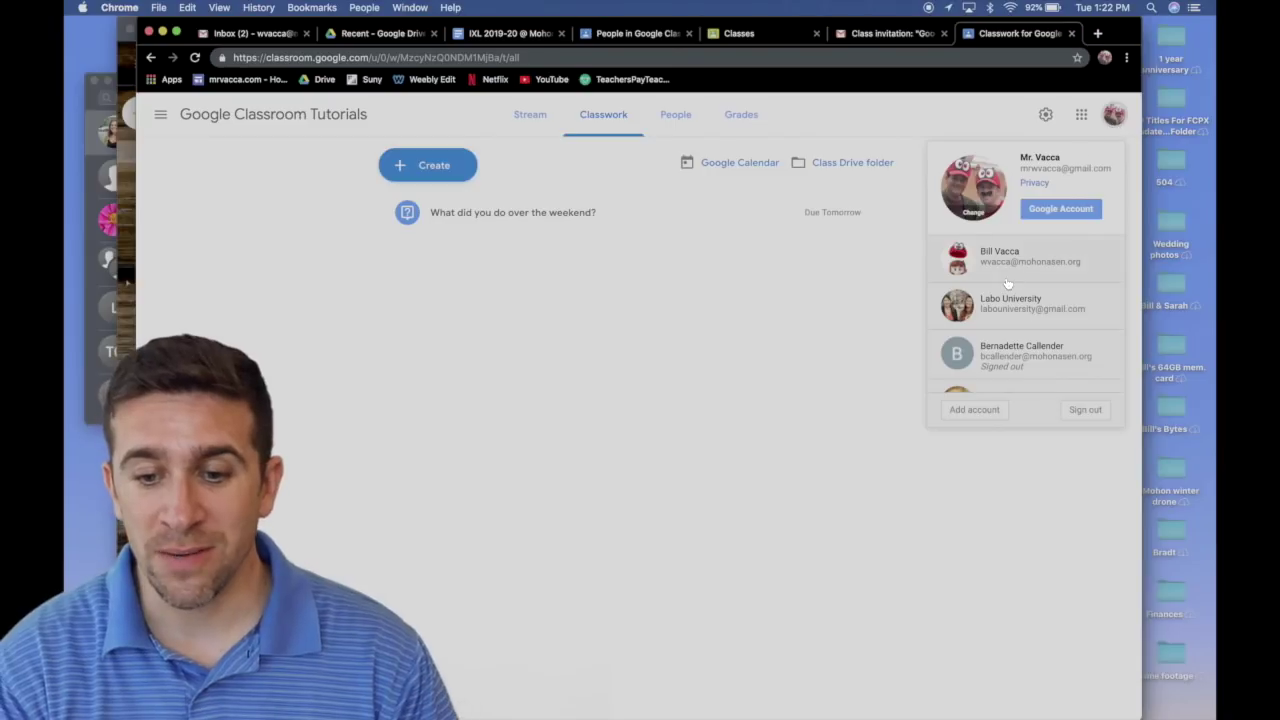
pyautogui.click(1000, 312)
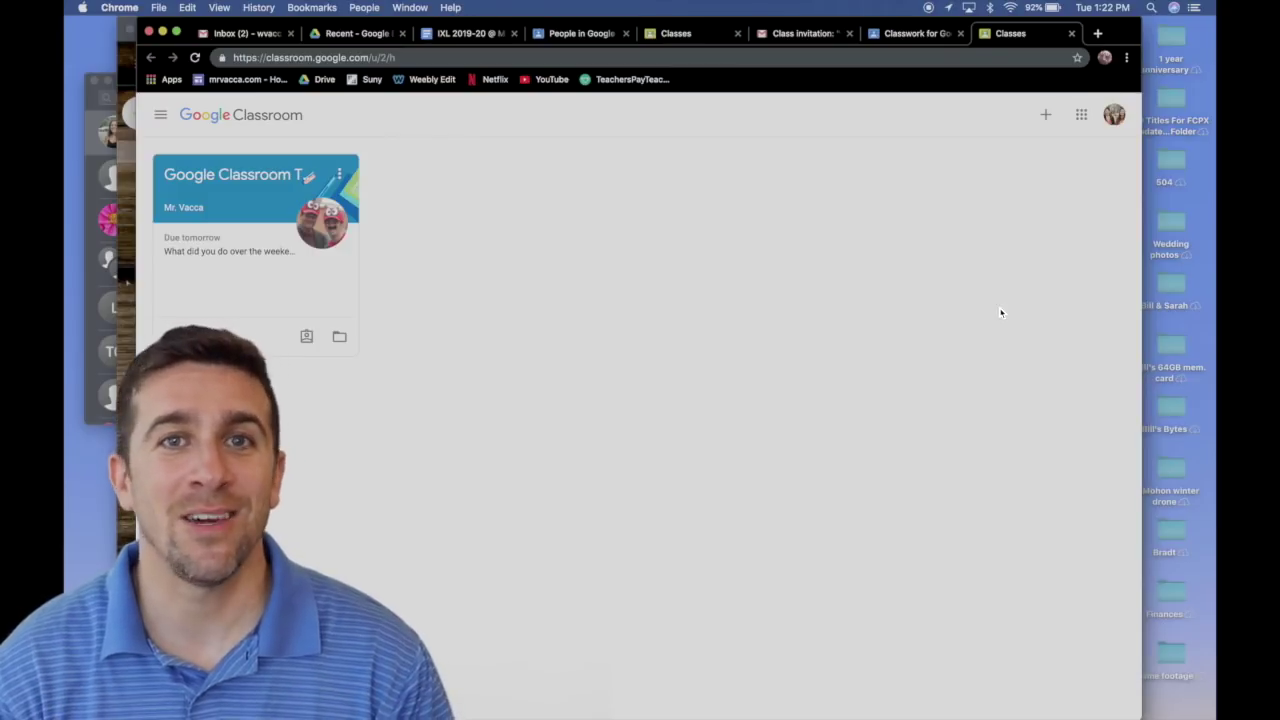
# - As the student, open the Google Classroom Tutorials class and the weekend question's answer box
pyautogui.click(238, 180)
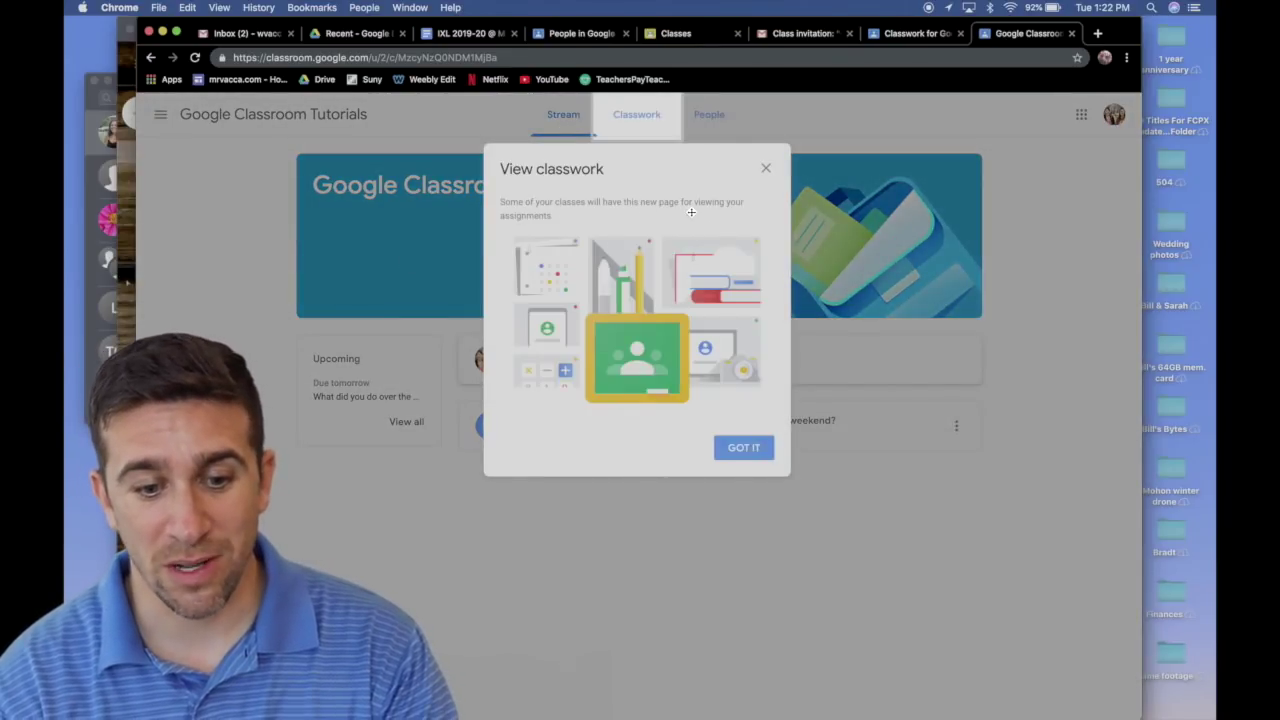
pyautogui.click(742, 448)
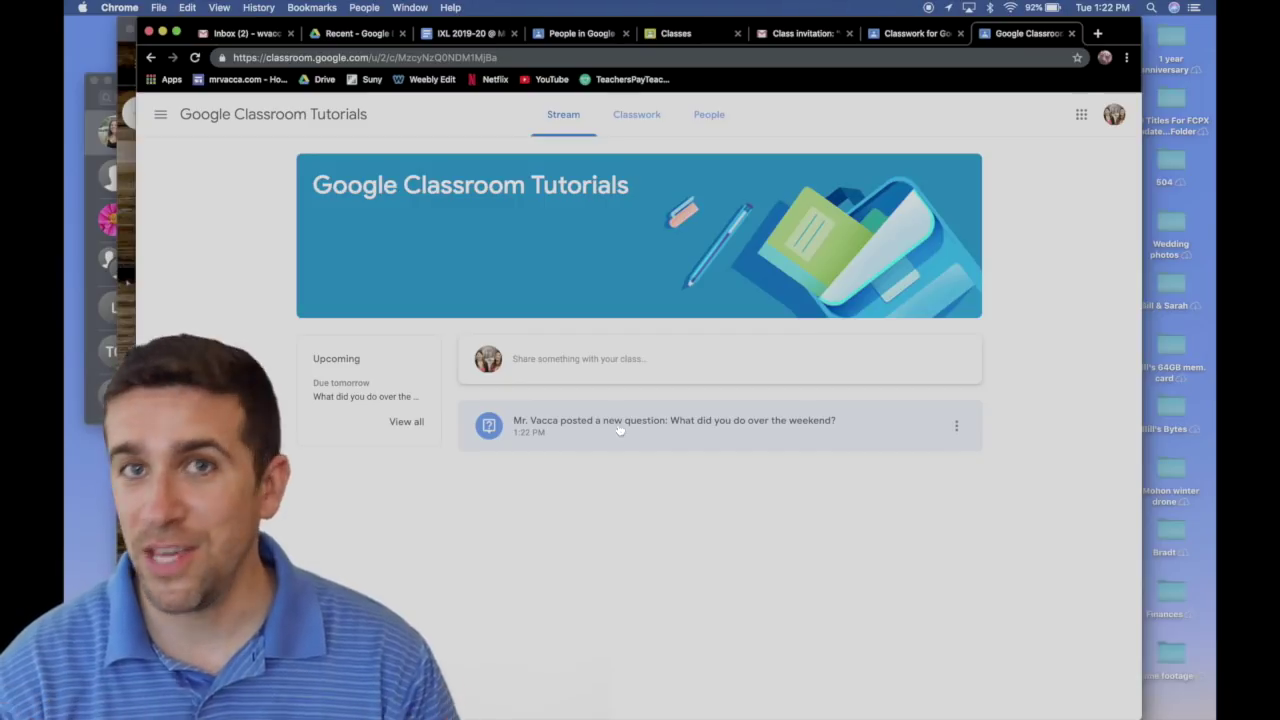
pyautogui.click(731, 428)
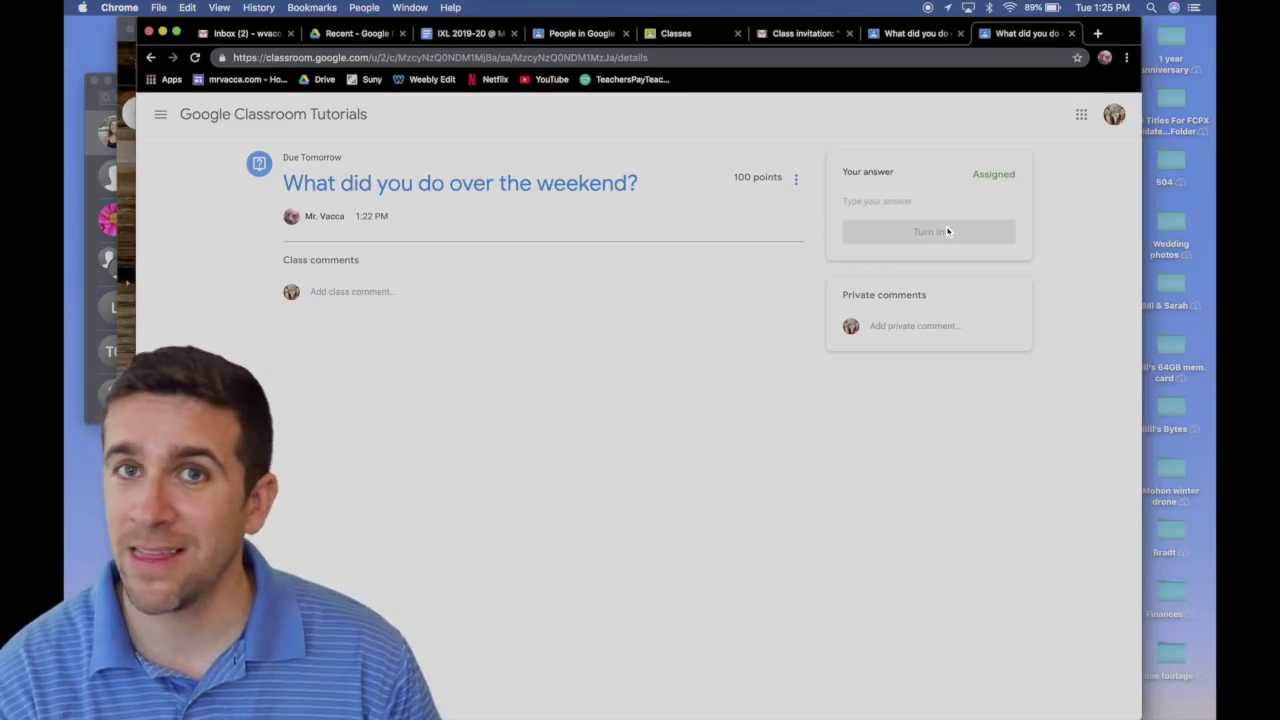
pyautogui.click(898, 202)
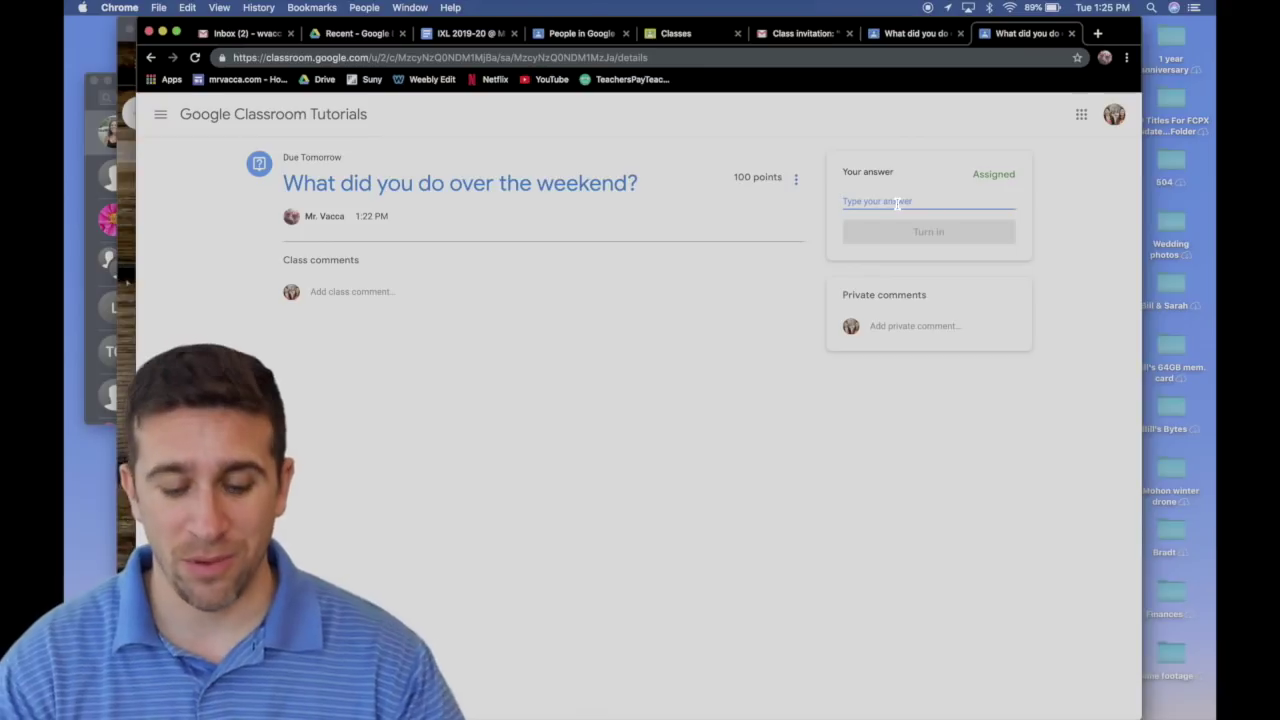
# - Answer 'I went to Lake George to visit my family.' and turn it in
pyautogui.write('I went to L')
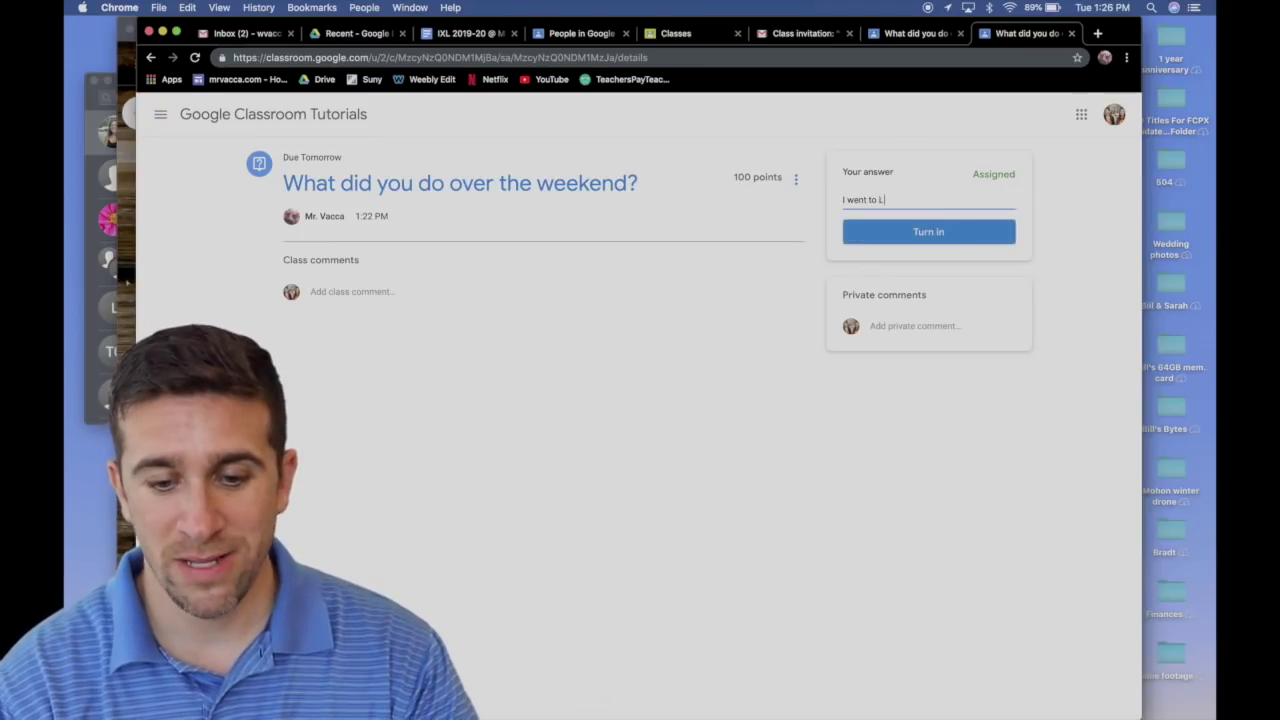
pyautogui.write('ake George to ')
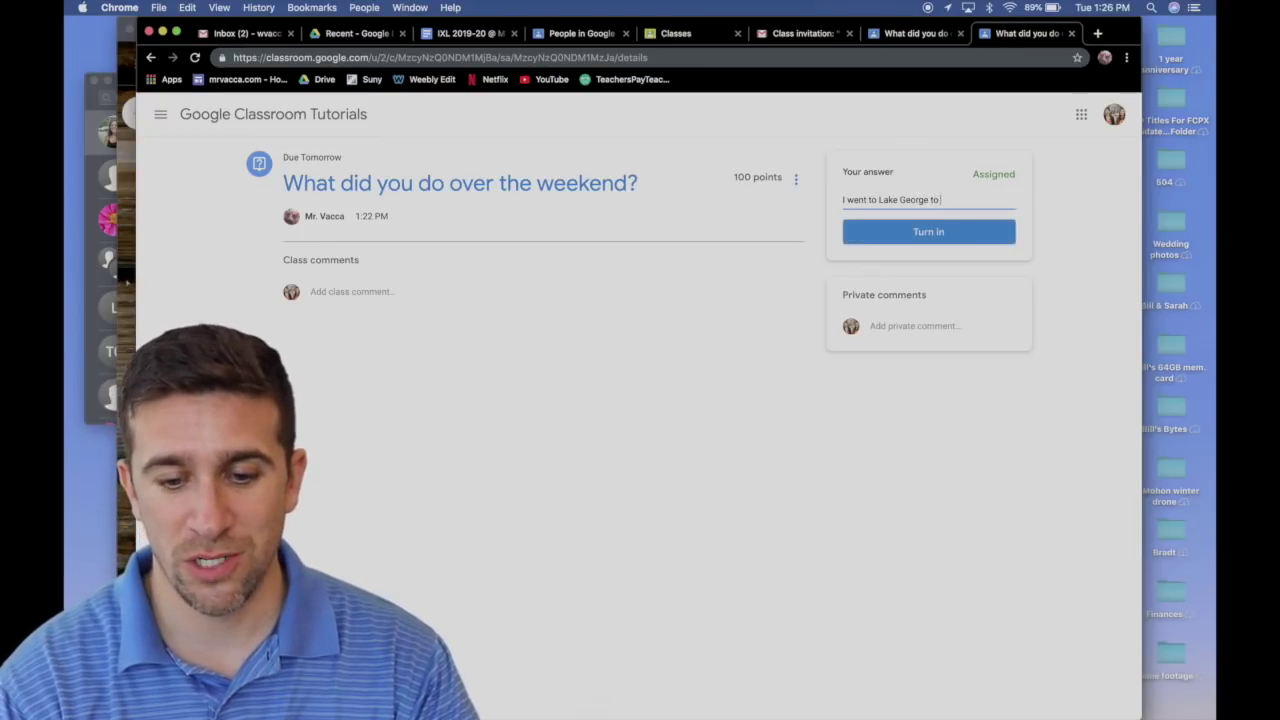
pyautogui.write('visit my famil')
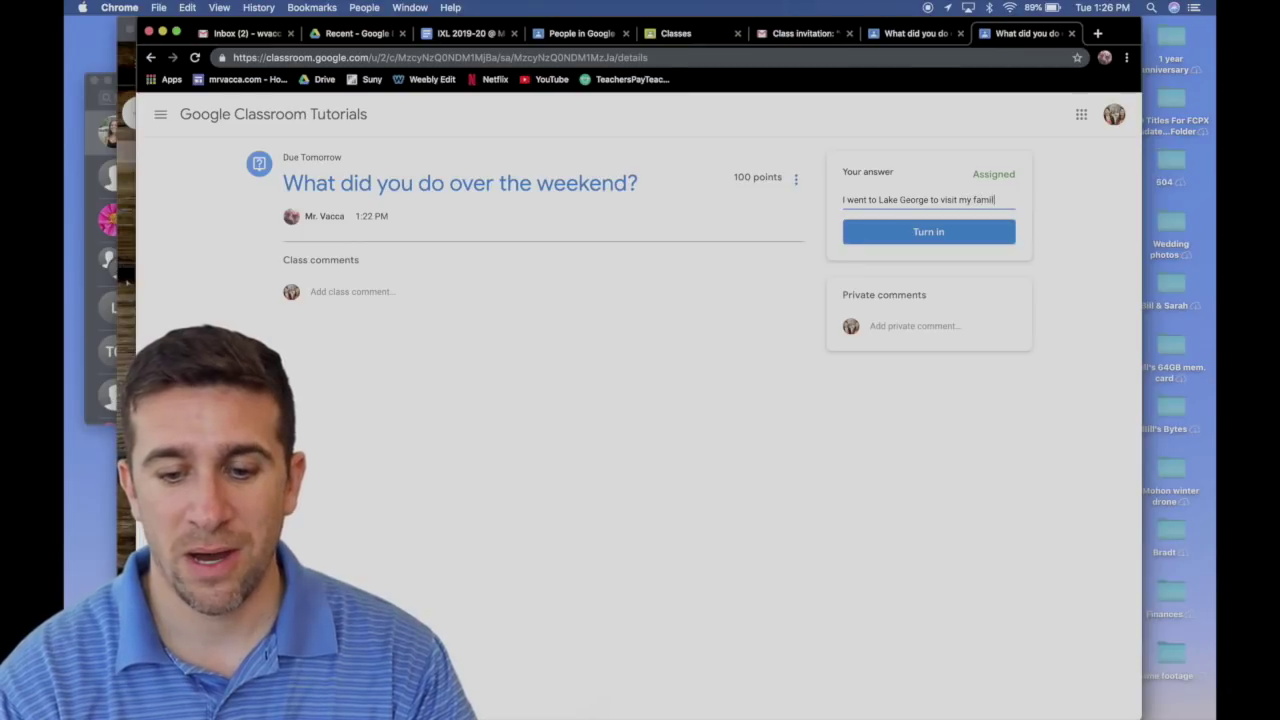
pyautogui.write('y.')
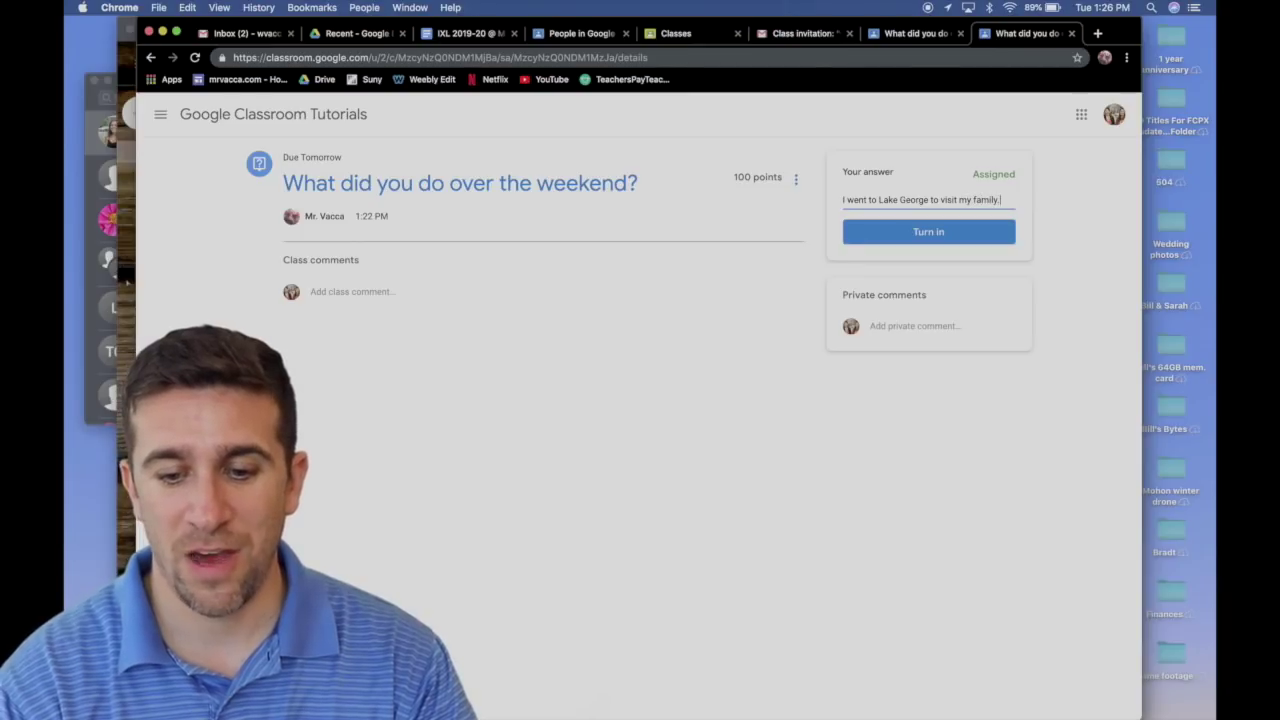
pyautogui.click(909, 233)
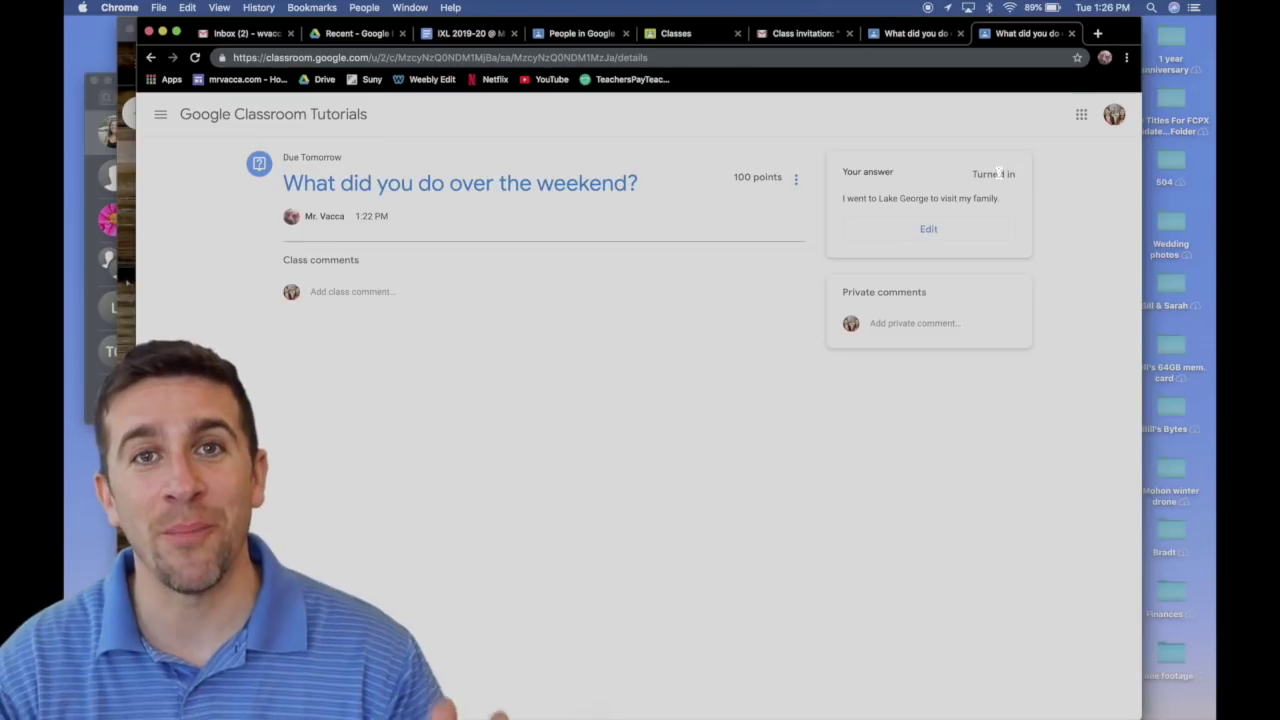
pyautogui.click(384, 291)
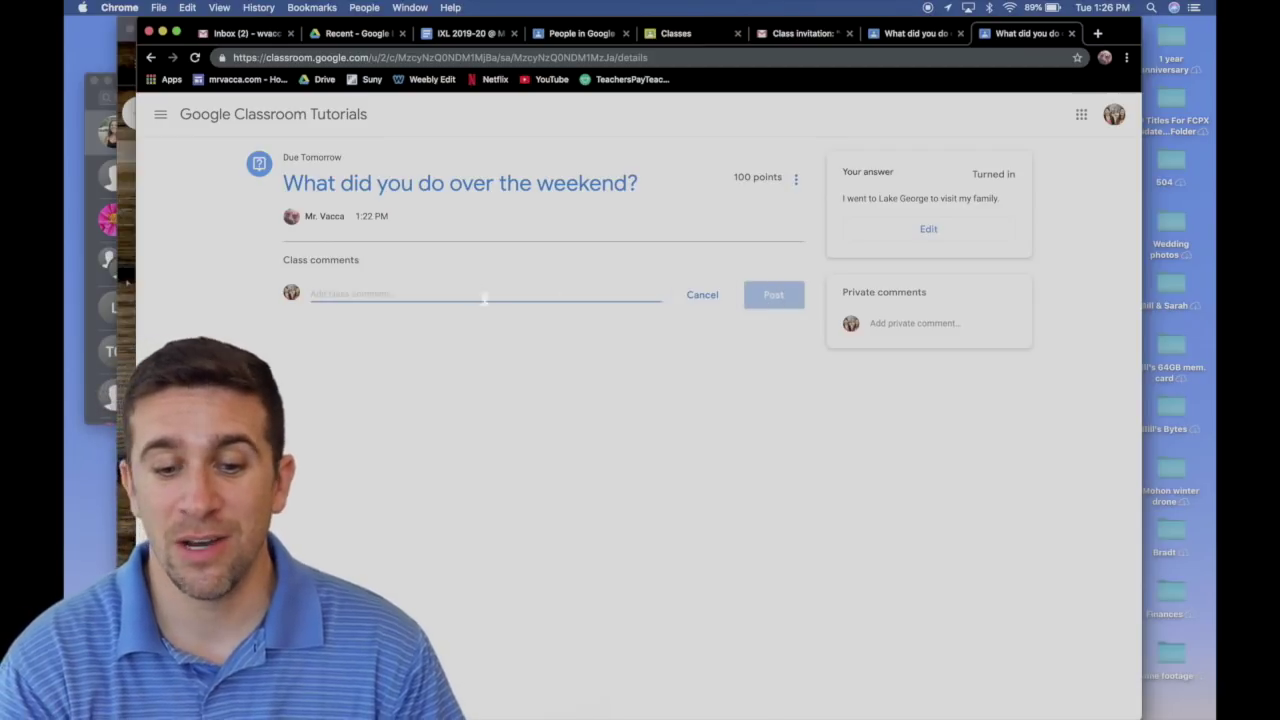
# - Post the class comment 'I went to Lake George' on the question
pyautogui.write('I went to Lake Veo')
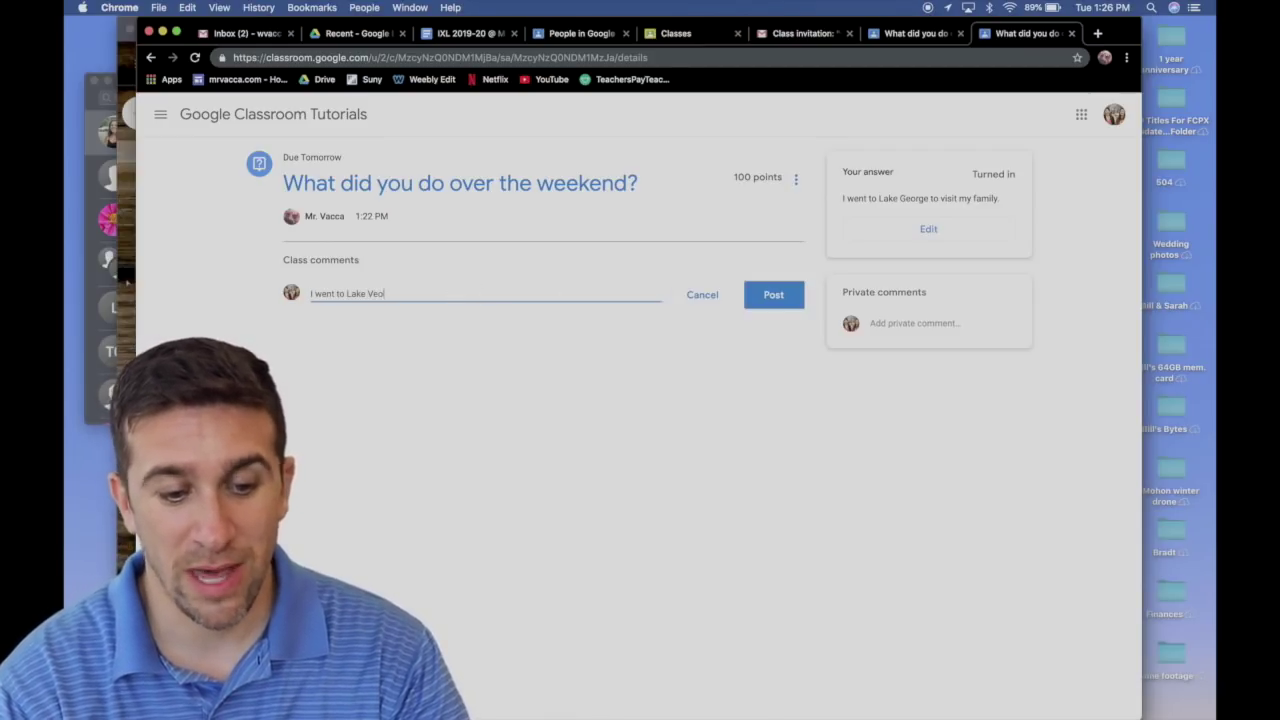
pyautogui.press('BackSpace')
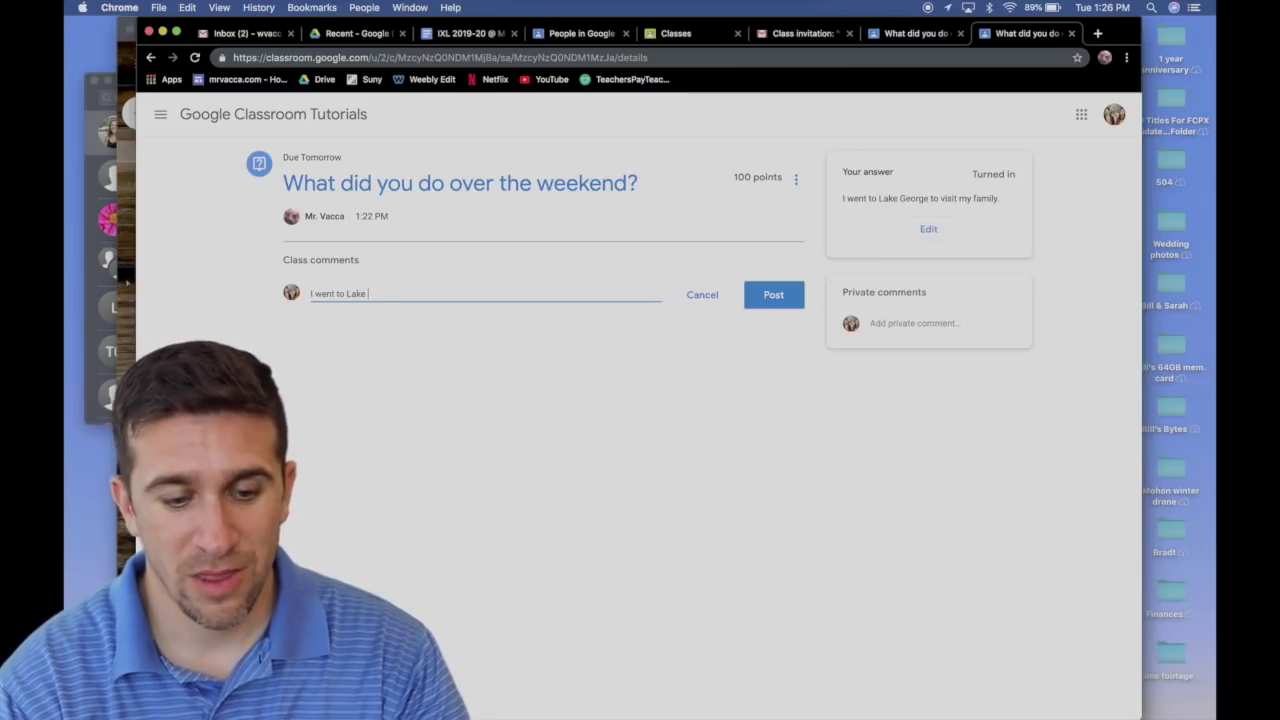
pyautogui.write('George')
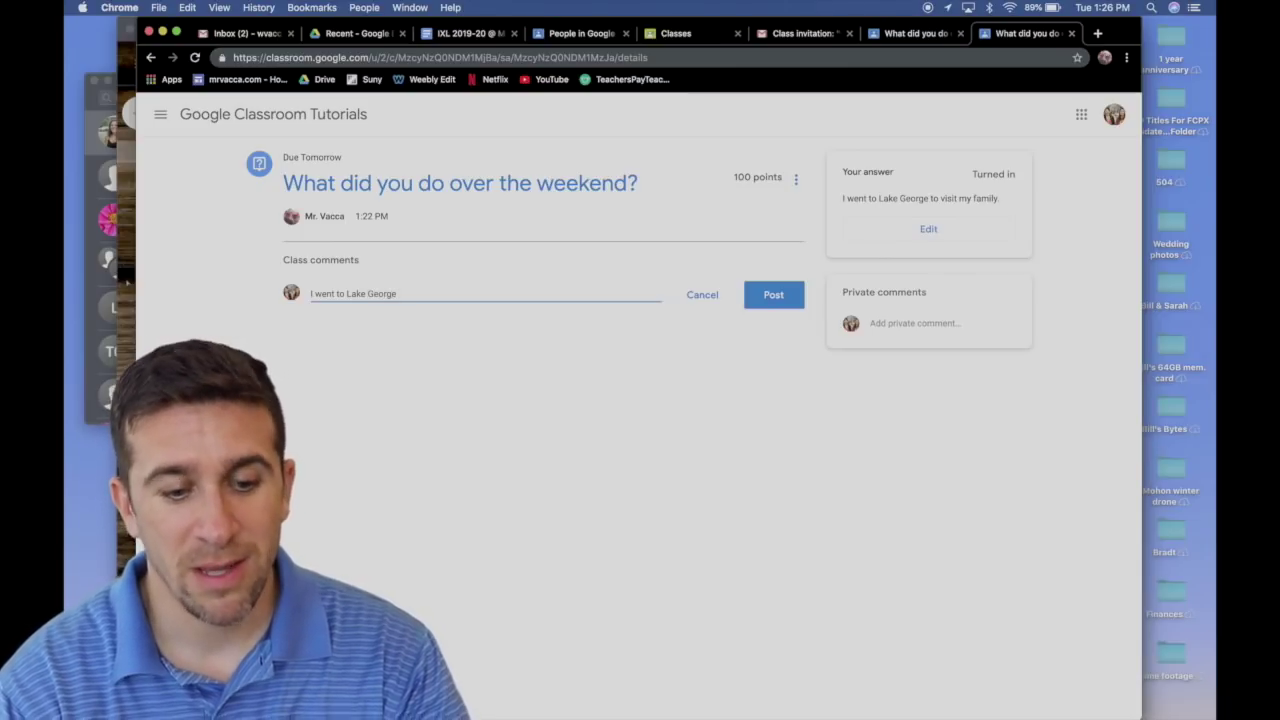
pyautogui.click(775, 297)
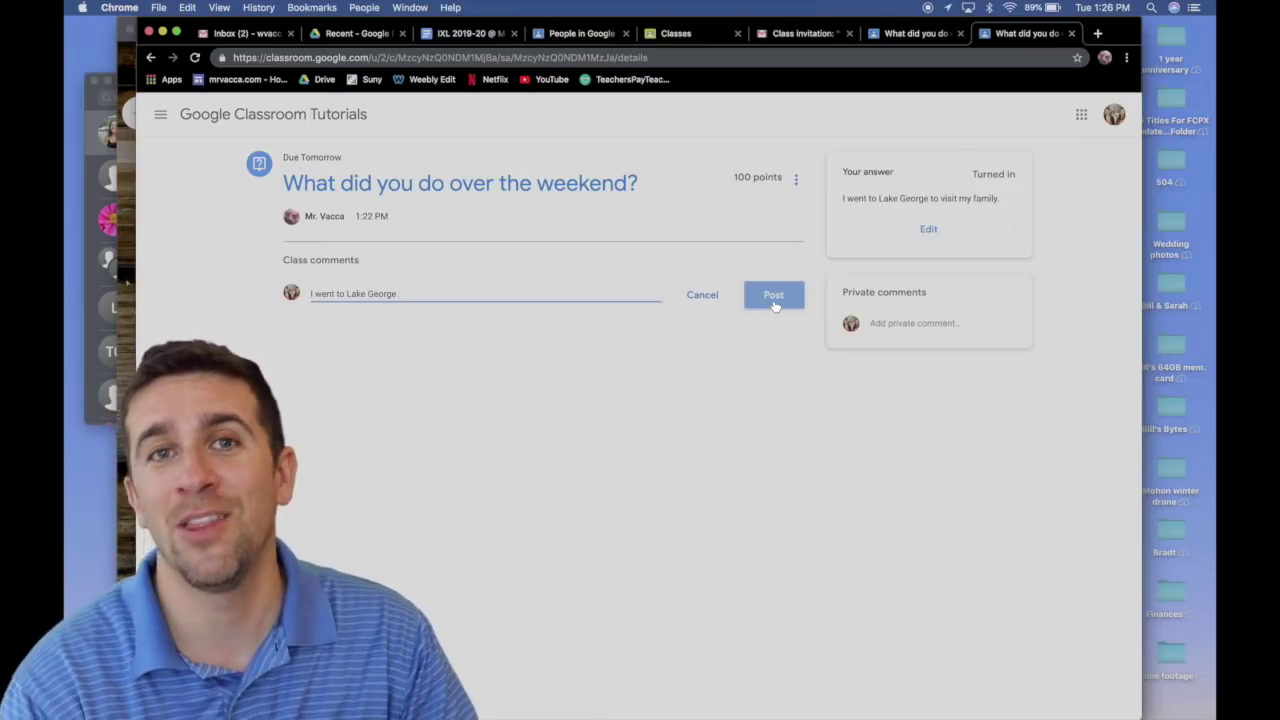
# - Edit and resubmit the answer, then switch to the teacher account's weekend question answers
pyautogui.click(936, 230)
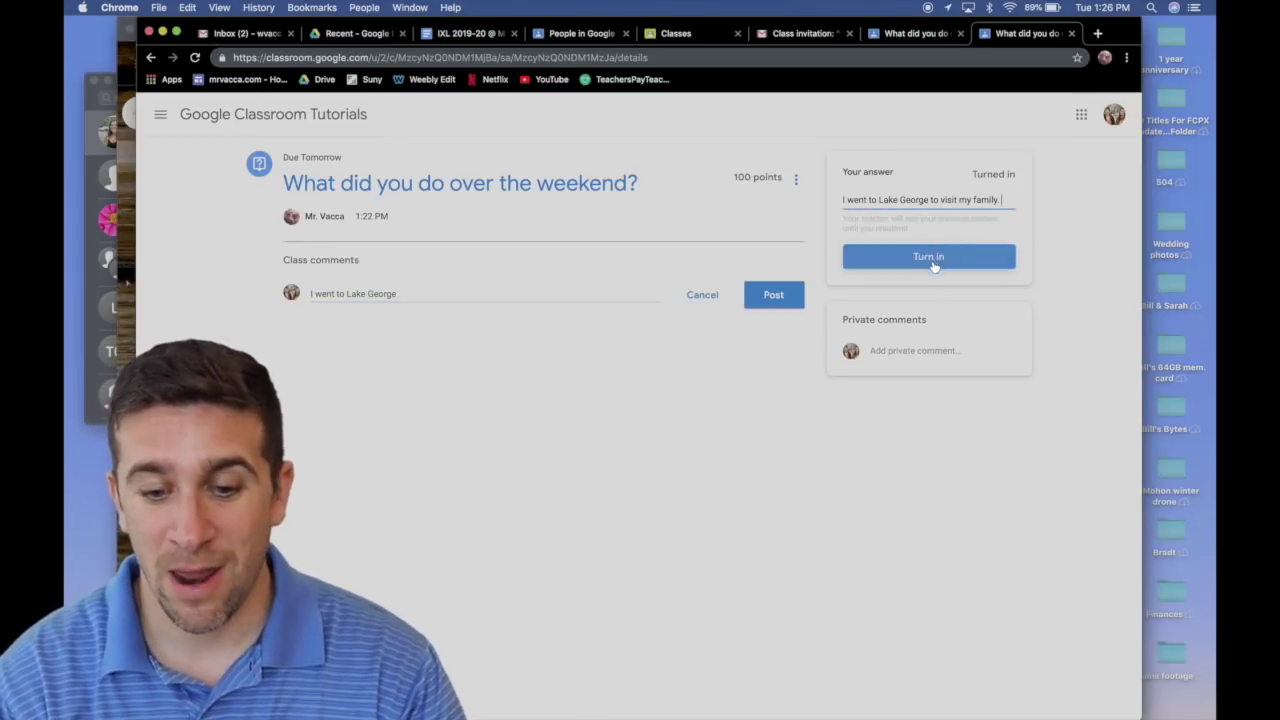
pyautogui.click(933, 258)
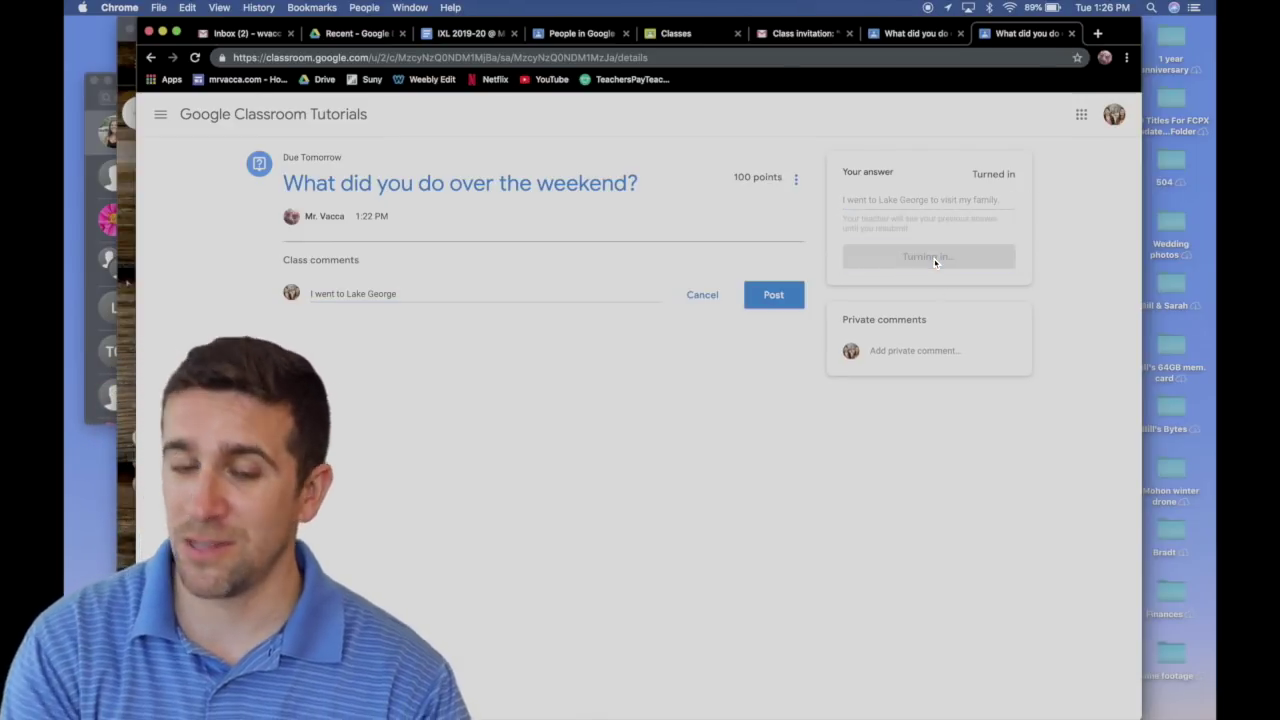
pyautogui.click(1116, 116)
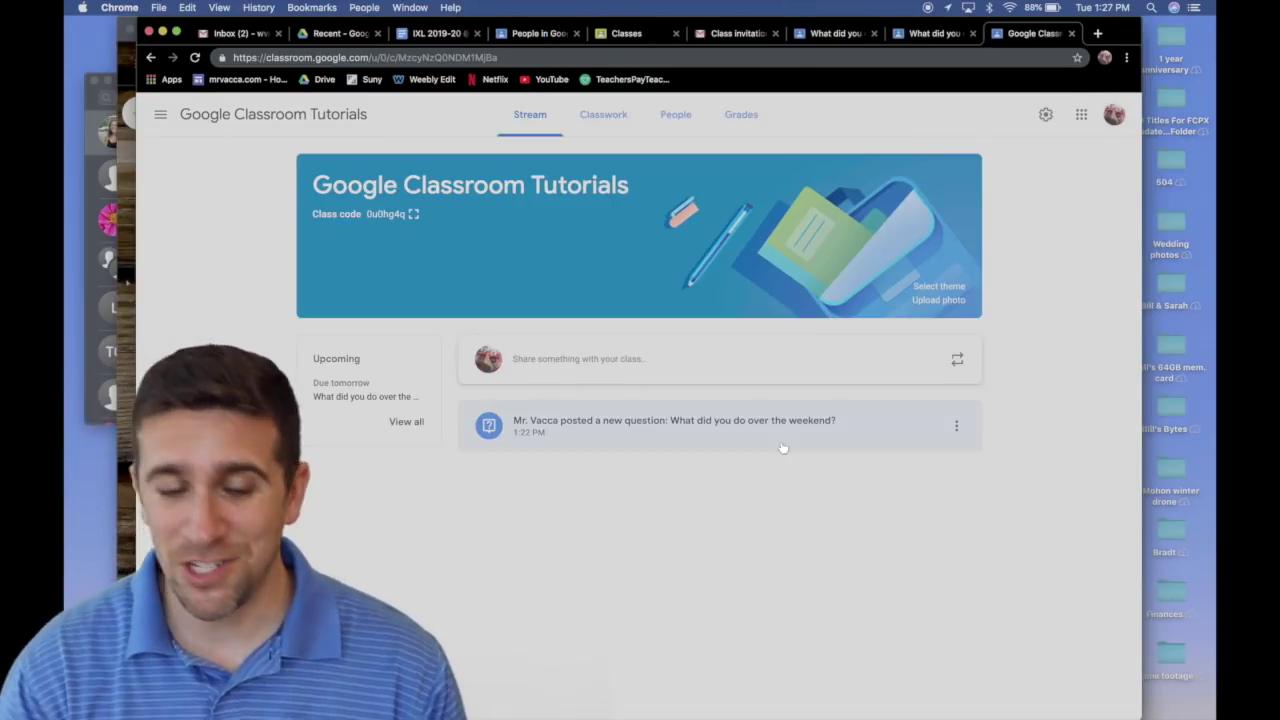
pyautogui.click(783, 448)
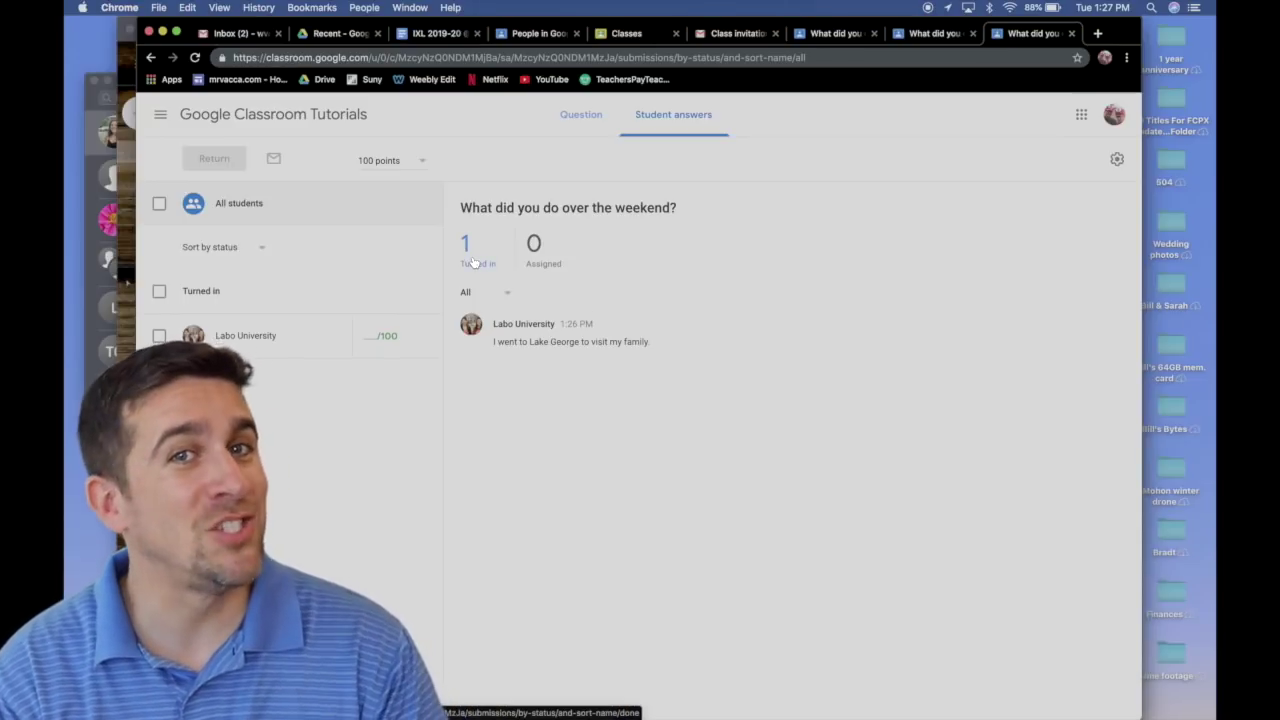
# - Filter to the 1 turned-in answer and open the student's submission
pyautogui.click(474, 255)
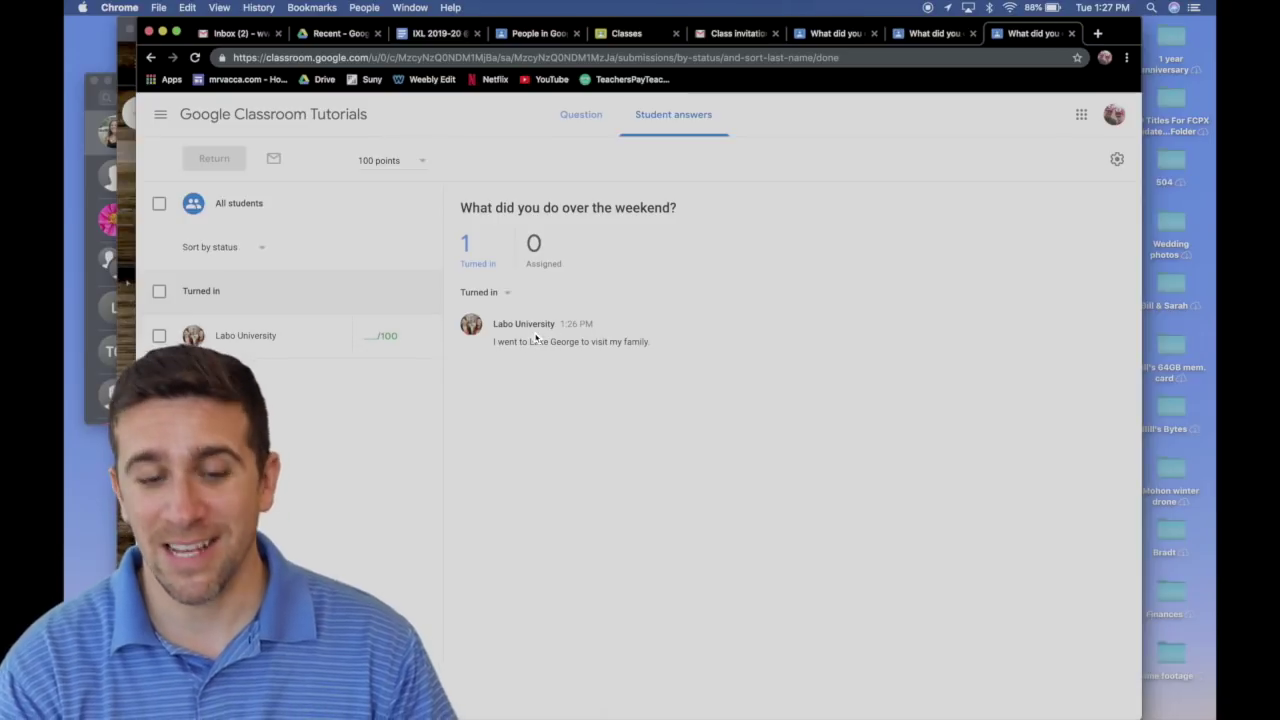
pyautogui.click(368, 335)
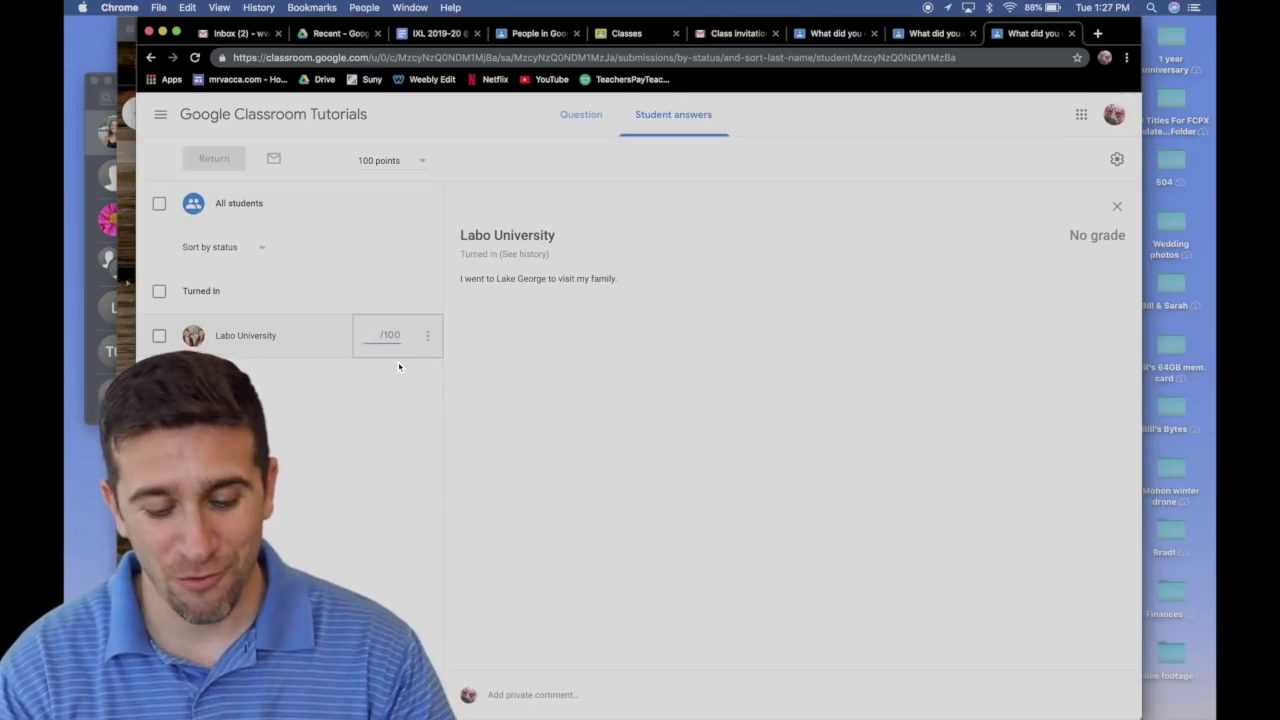
# - Grade the answer 95/100 and post a private 'Fantastic work' comment to the student
pyautogui.write('95')
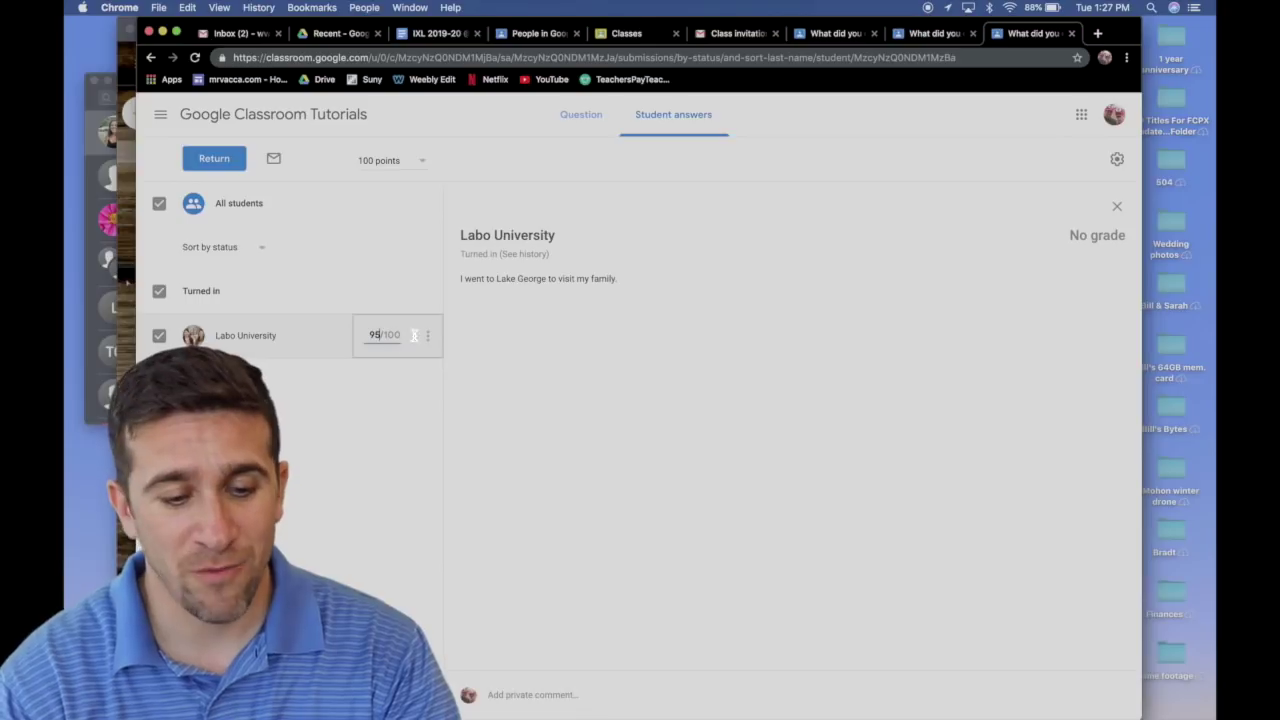
pyautogui.press('Return')
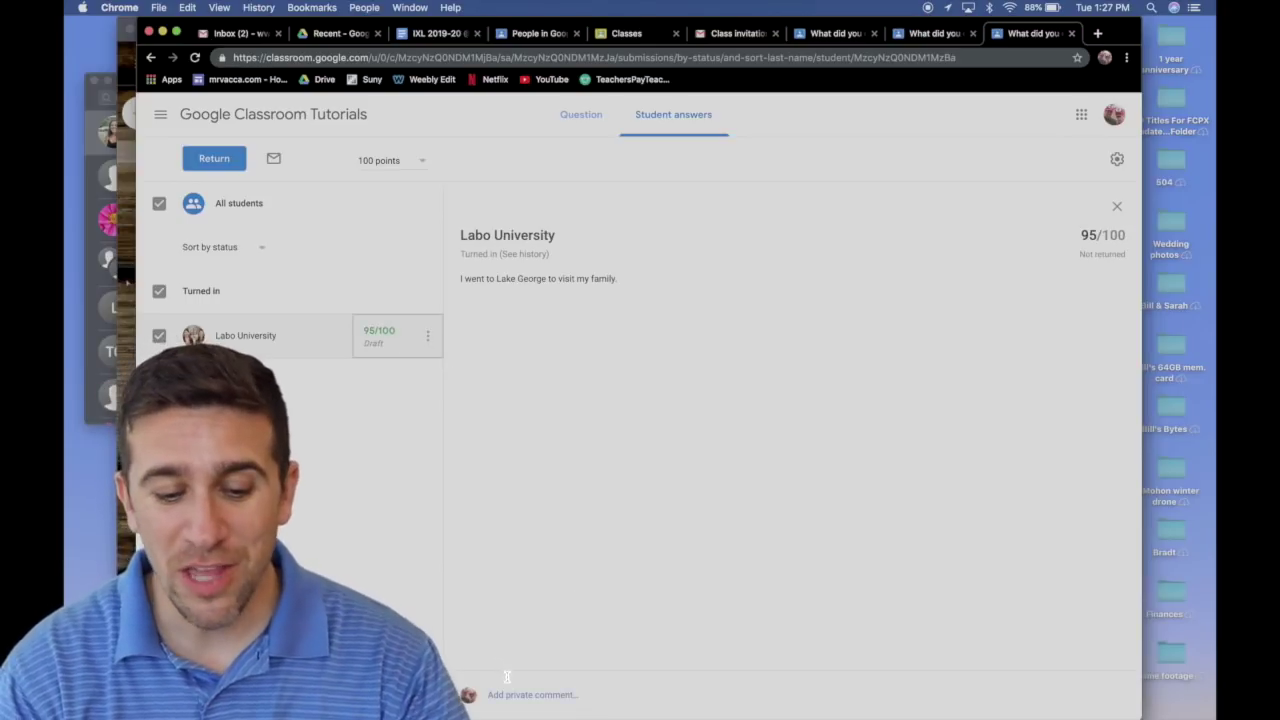
pyautogui.click(509, 690)
pyautogui.write('Fanta')
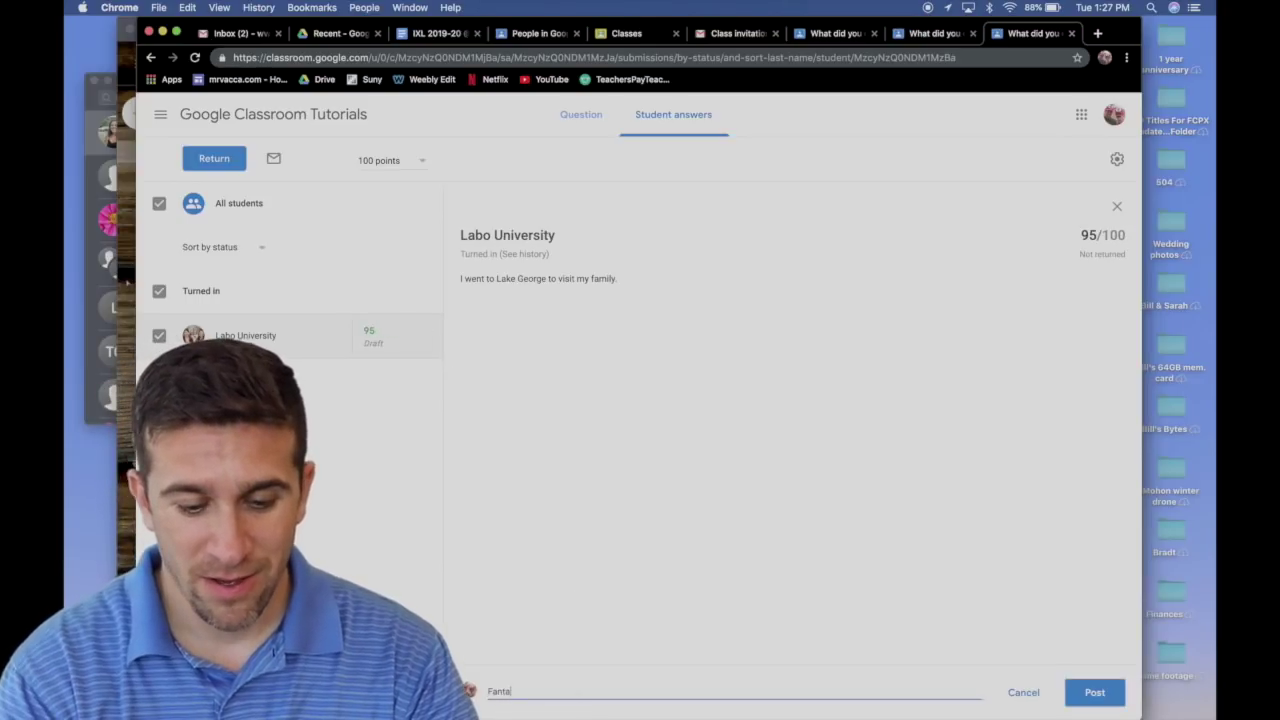
pyautogui.write('stic work,')
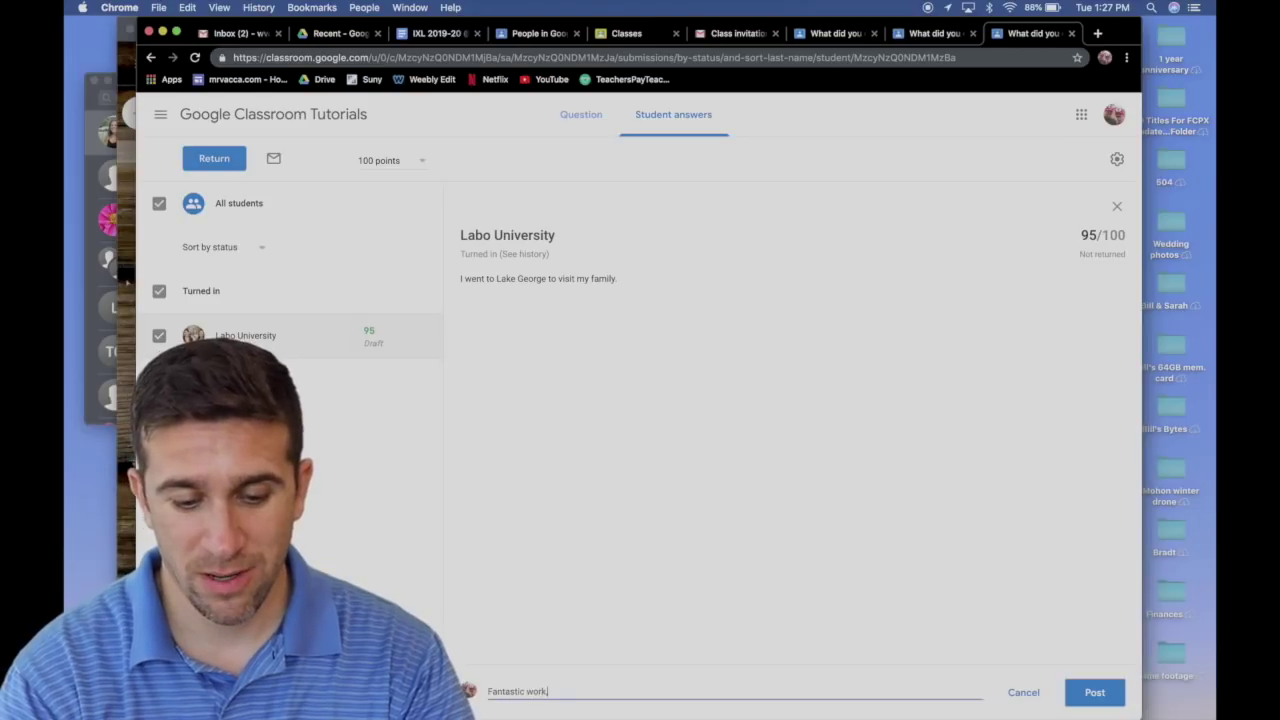
pyautogui.write(' Labo Un')
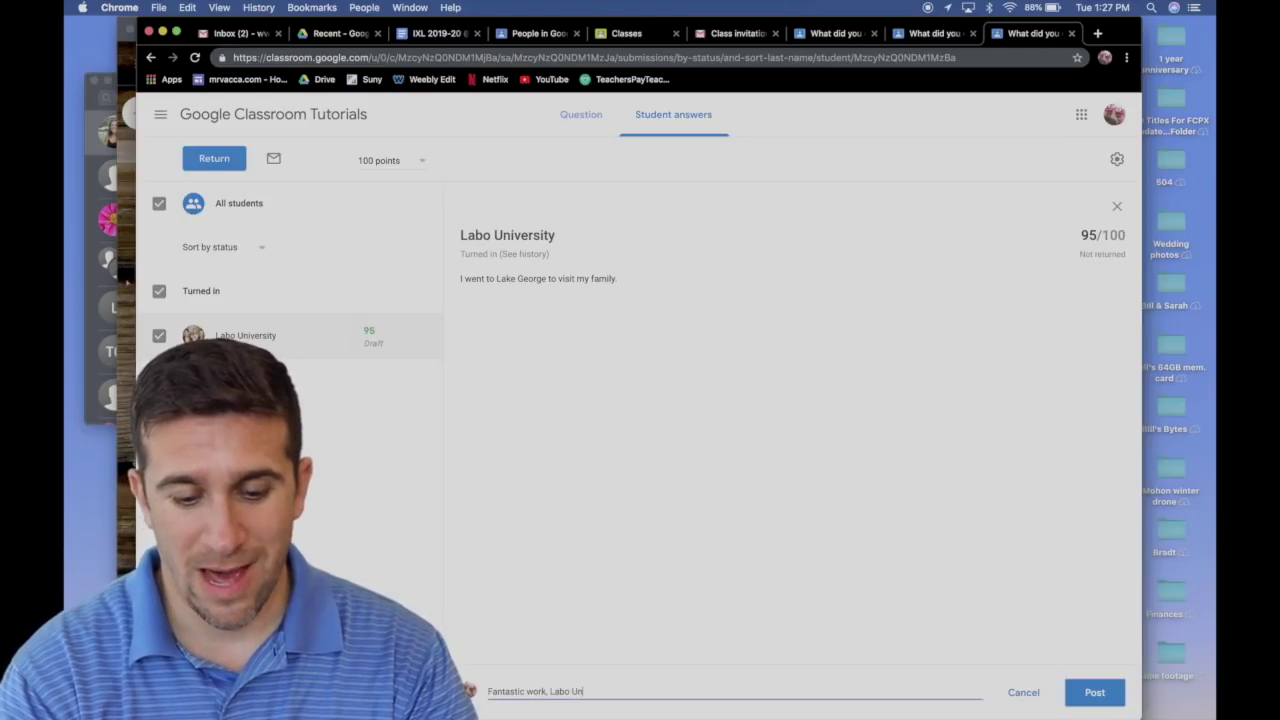
pyautogui.write('iversity!')
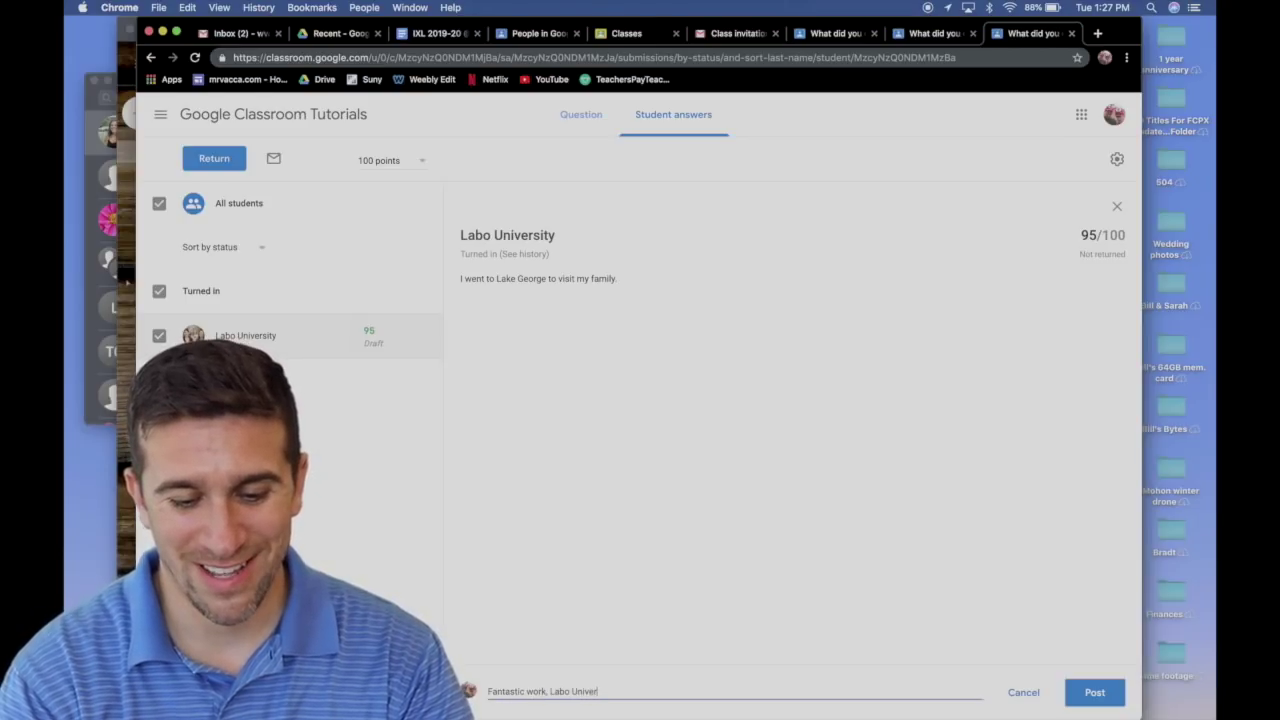
pyautogui.click(1094, 692)
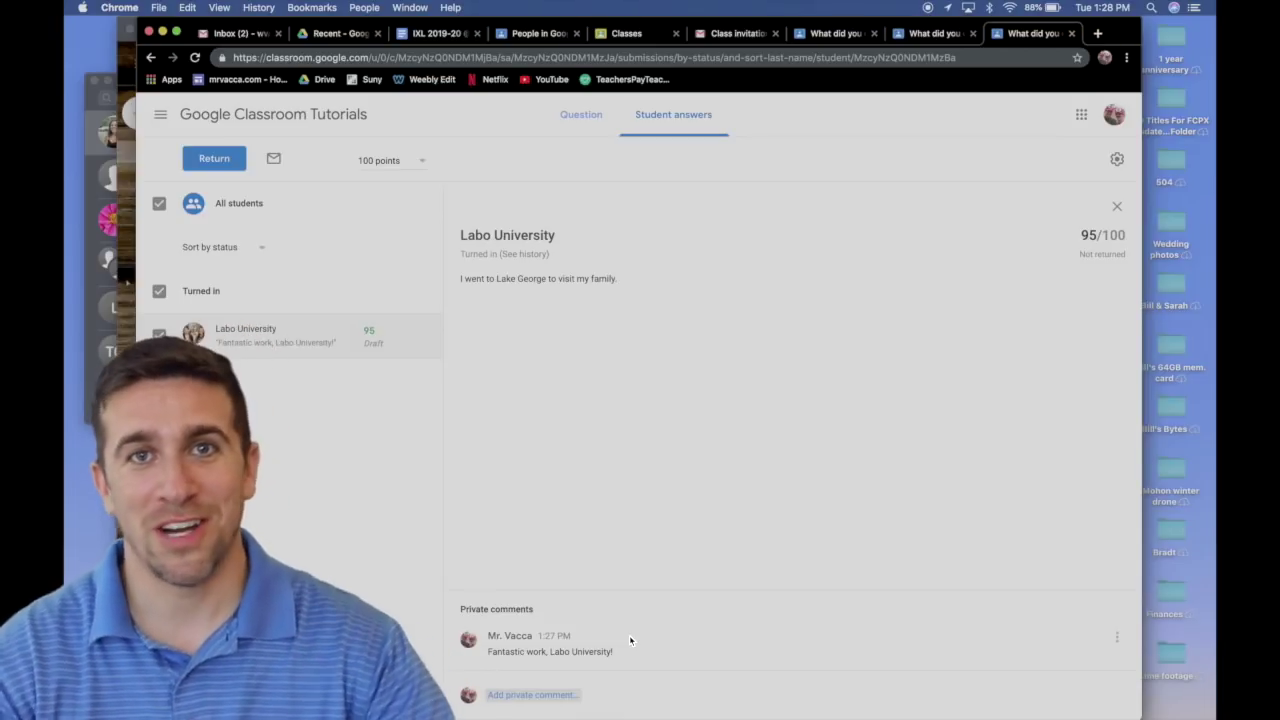
# - Dismiss the stray browser menu and return to the class's Classwork page
pyautogui.rightClick(214, 166)
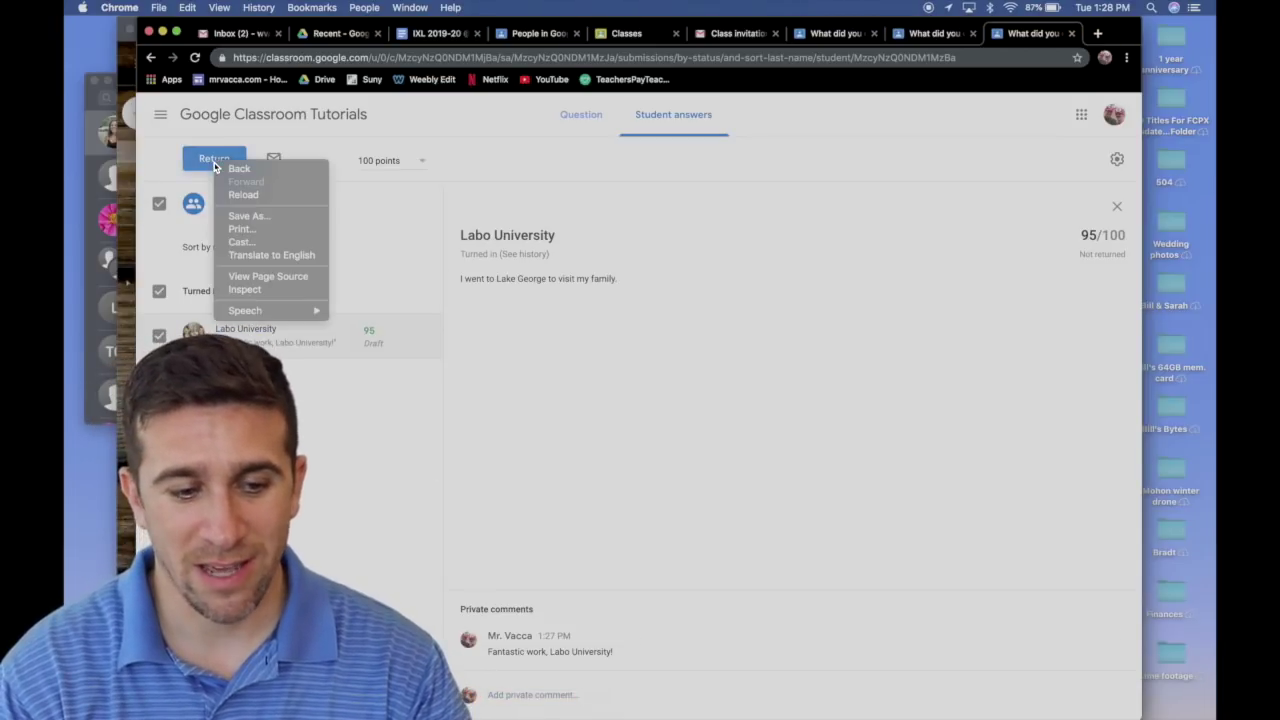
pyautogui.click(625, 122)
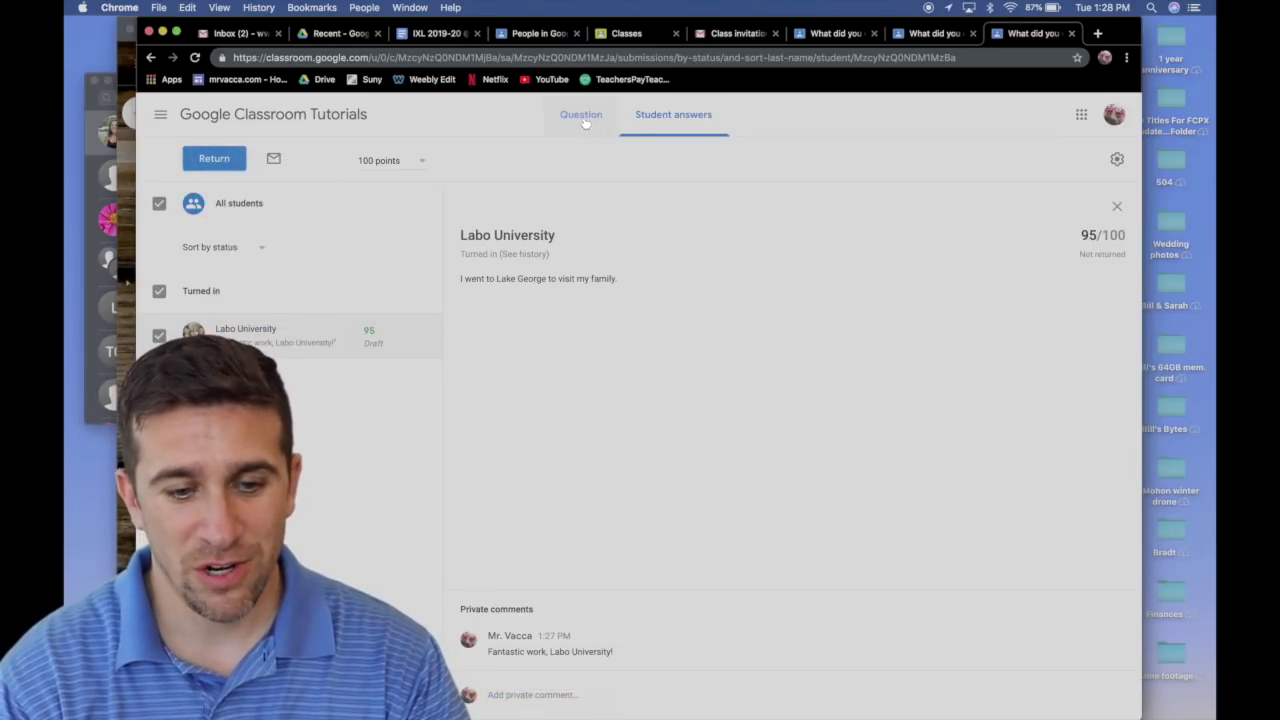
pyautogui.click(273, 116)
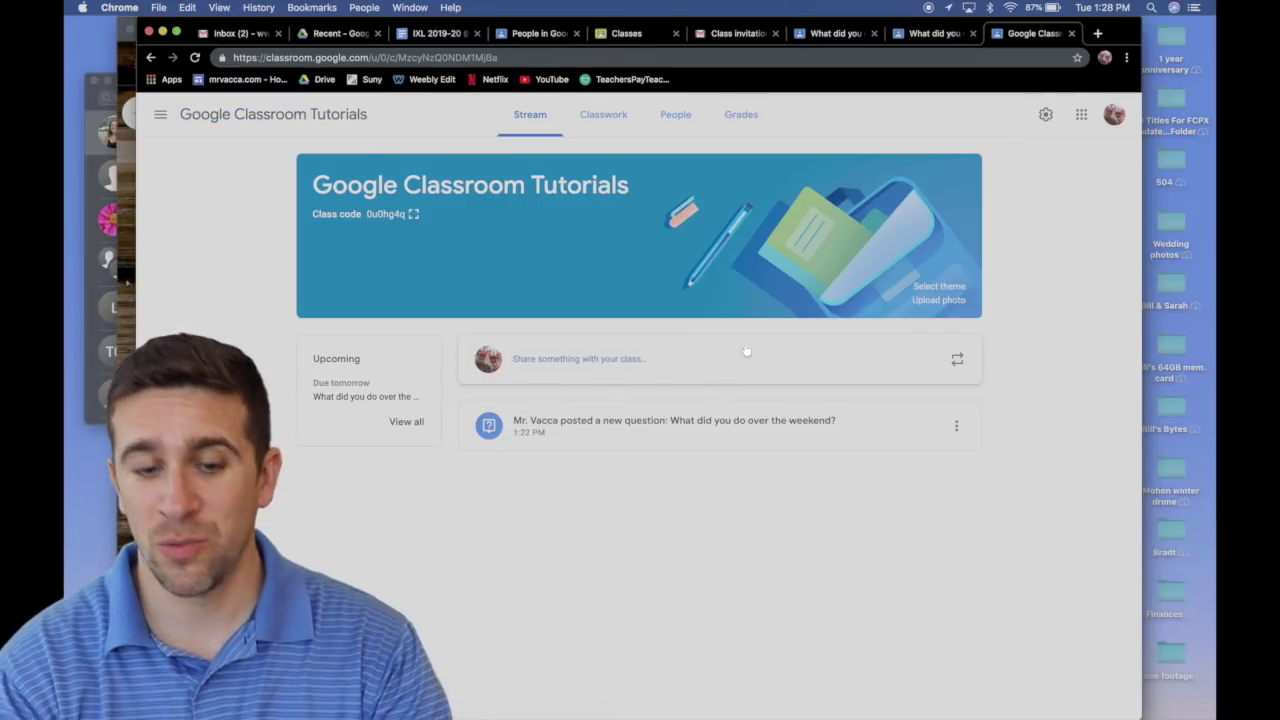
pyautogui.click(610, 116)
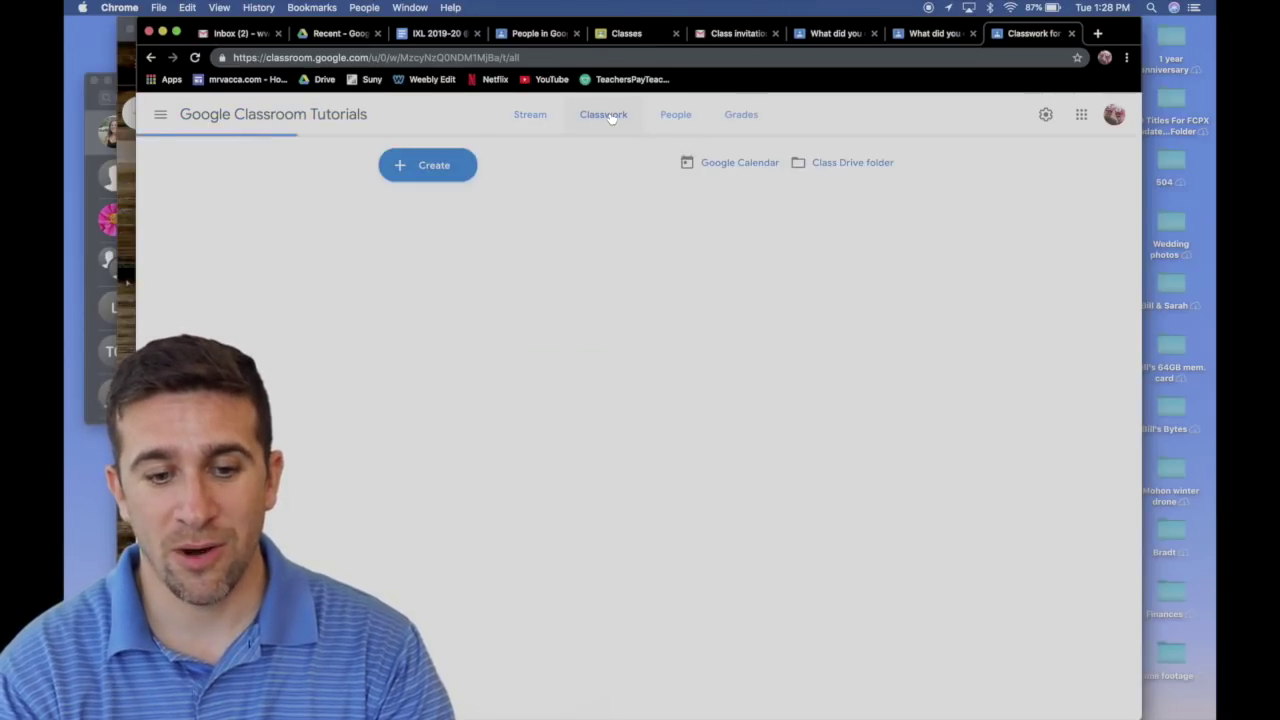
# - Create an assignment titled 'Book Report Test' asking for this week's book report final draft
pyautogui.click(434, 170)
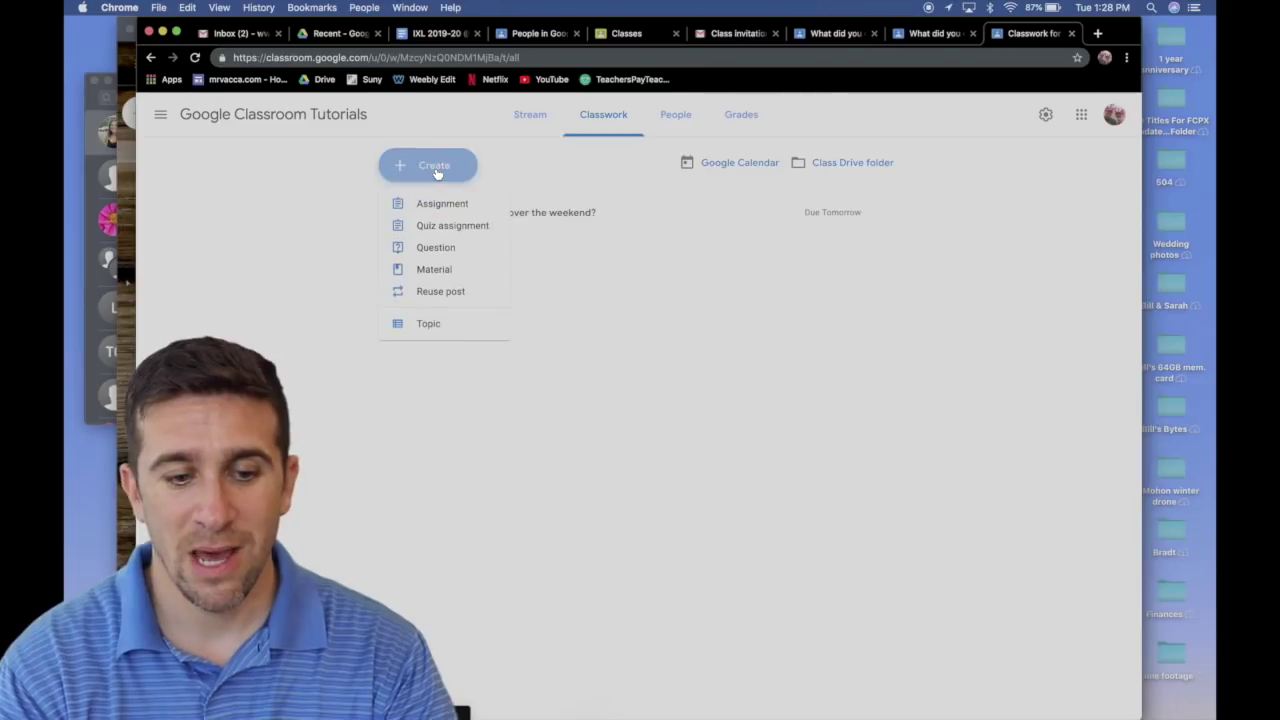
pyautogui.click(424, 204)
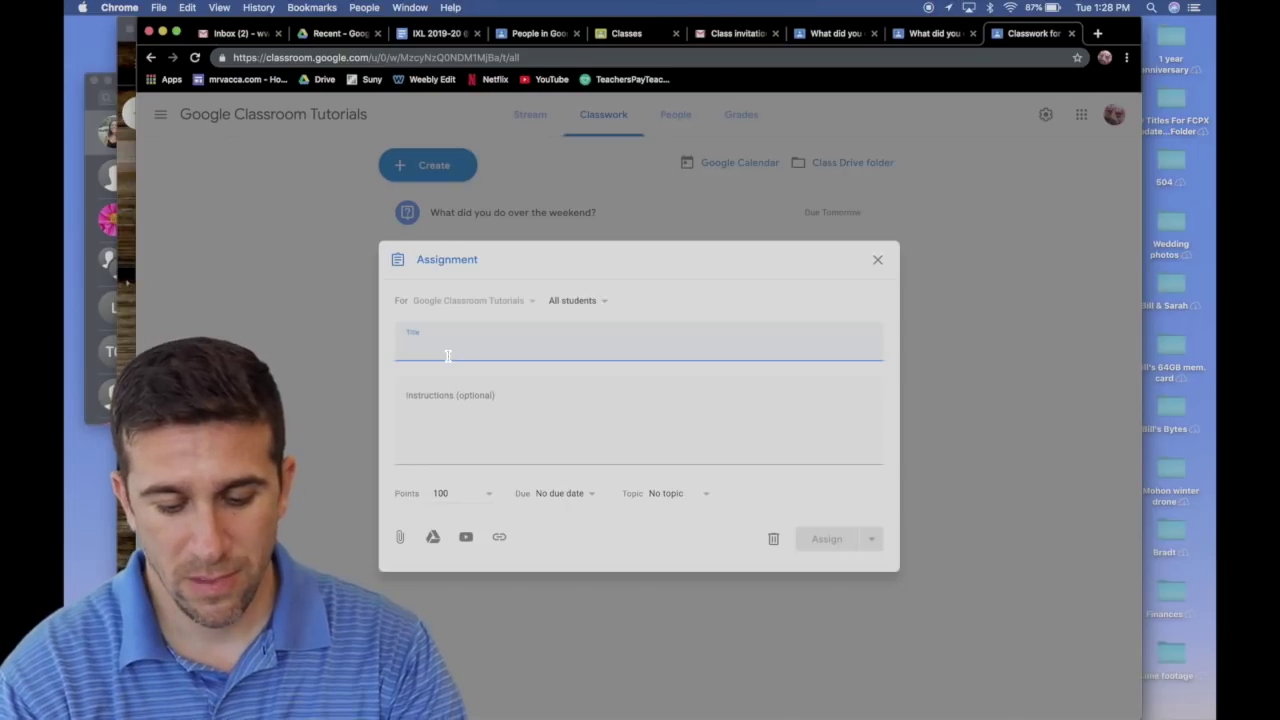
pyautogui.write('Book Report Test')
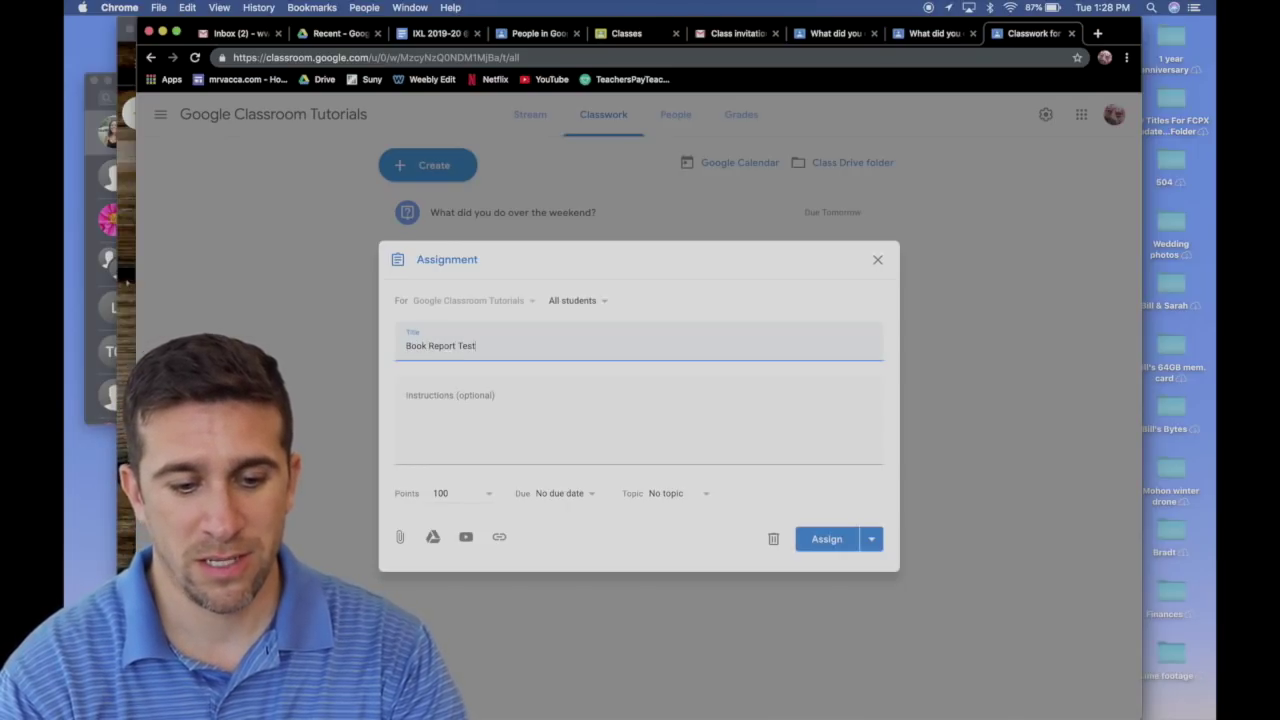
pyautogui.click(458, 403)
pyautogui.write('PLease t')
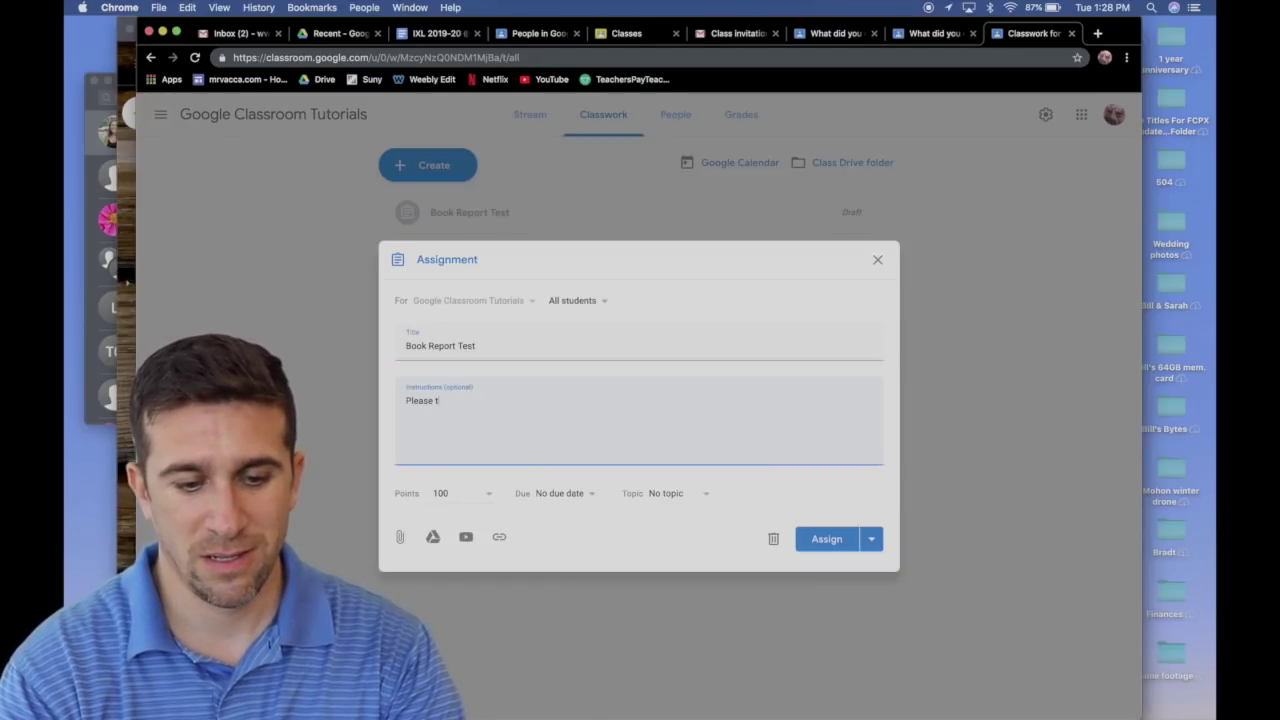
pyautogui.write("r final draft of this week's boo")
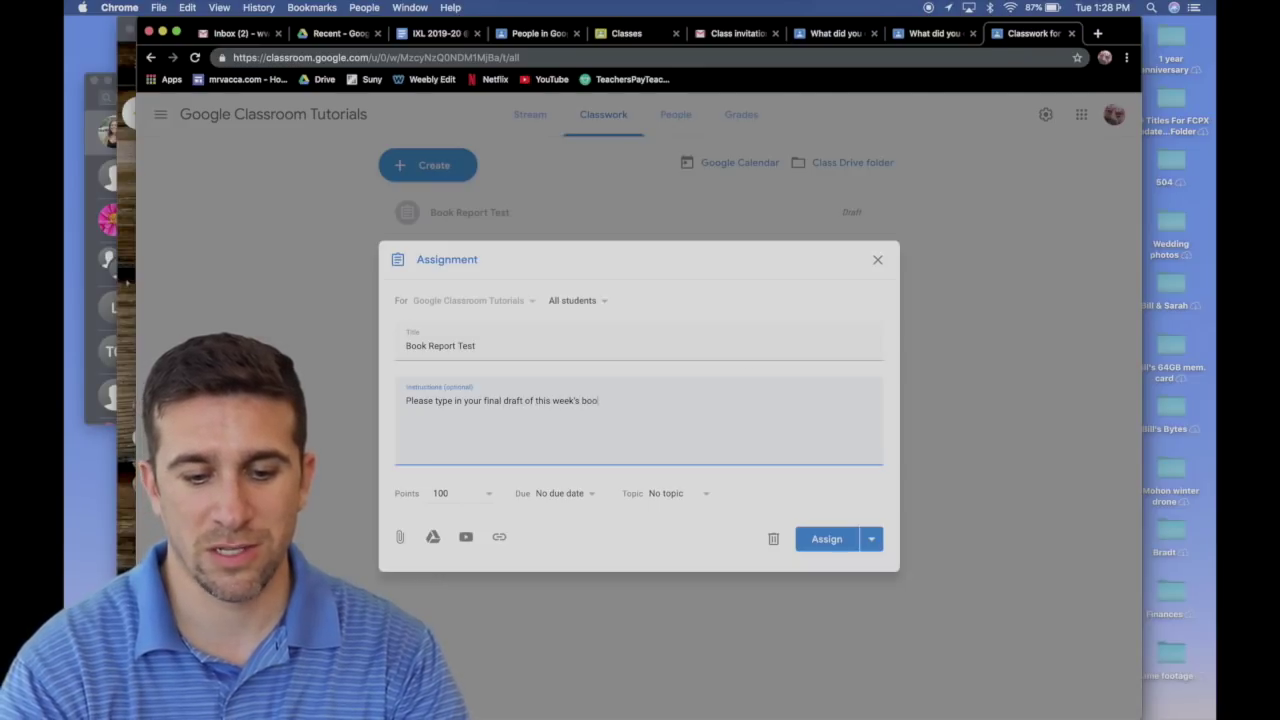
pyautogui.write('eport.')
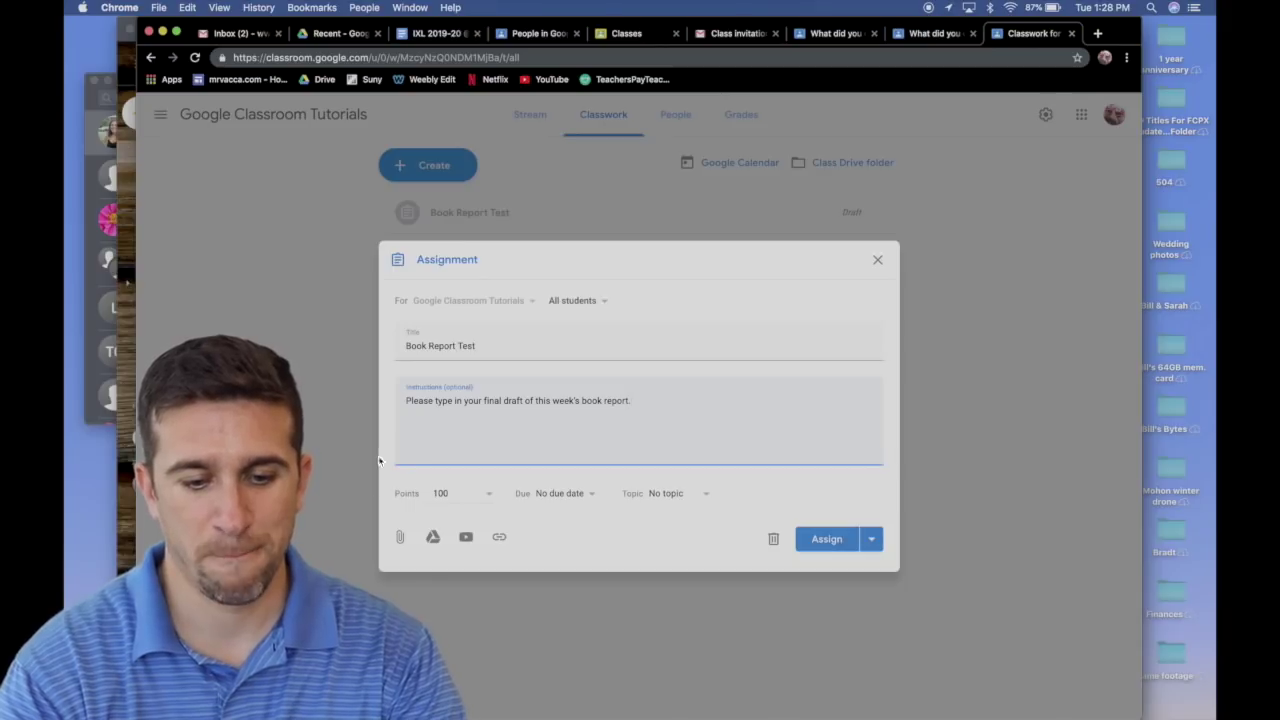
# - Set the Book Report Test due date to Jul 5
pyautogui.click(589, 494)
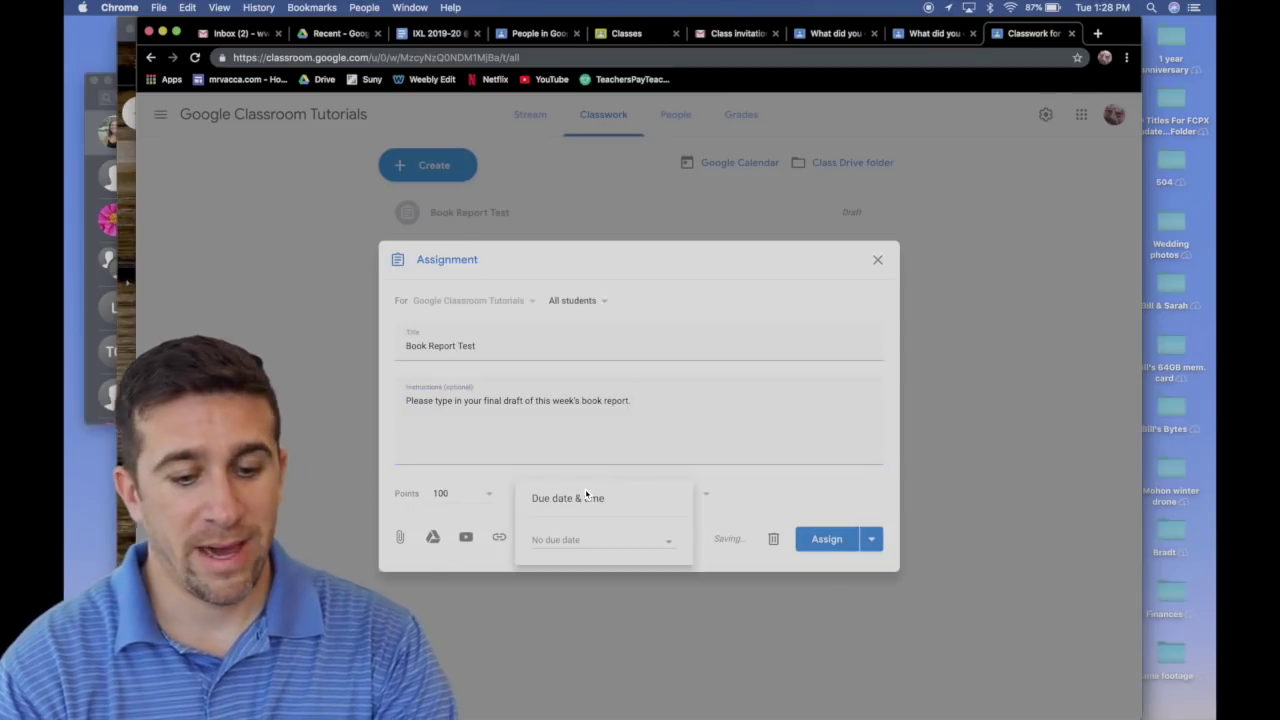
pyautogui.click(639, 552)
pyautogui.click(658, 612)
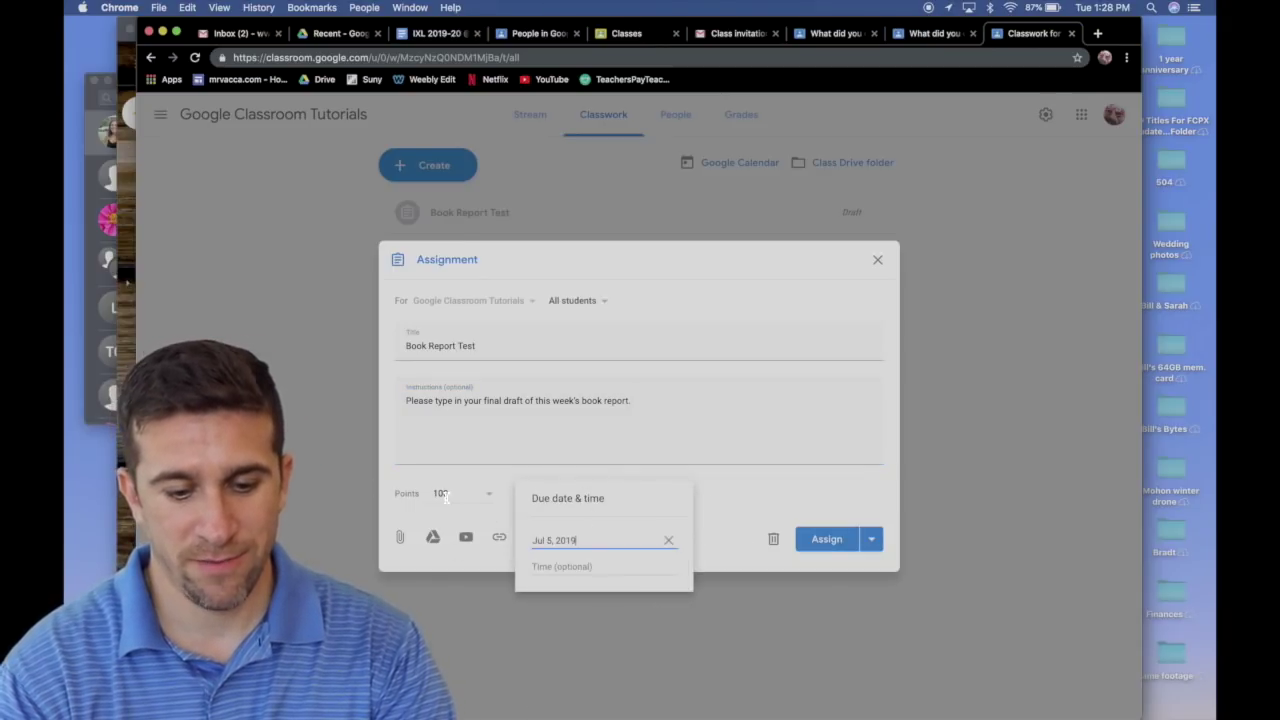
pyautogui.click(735, 522)
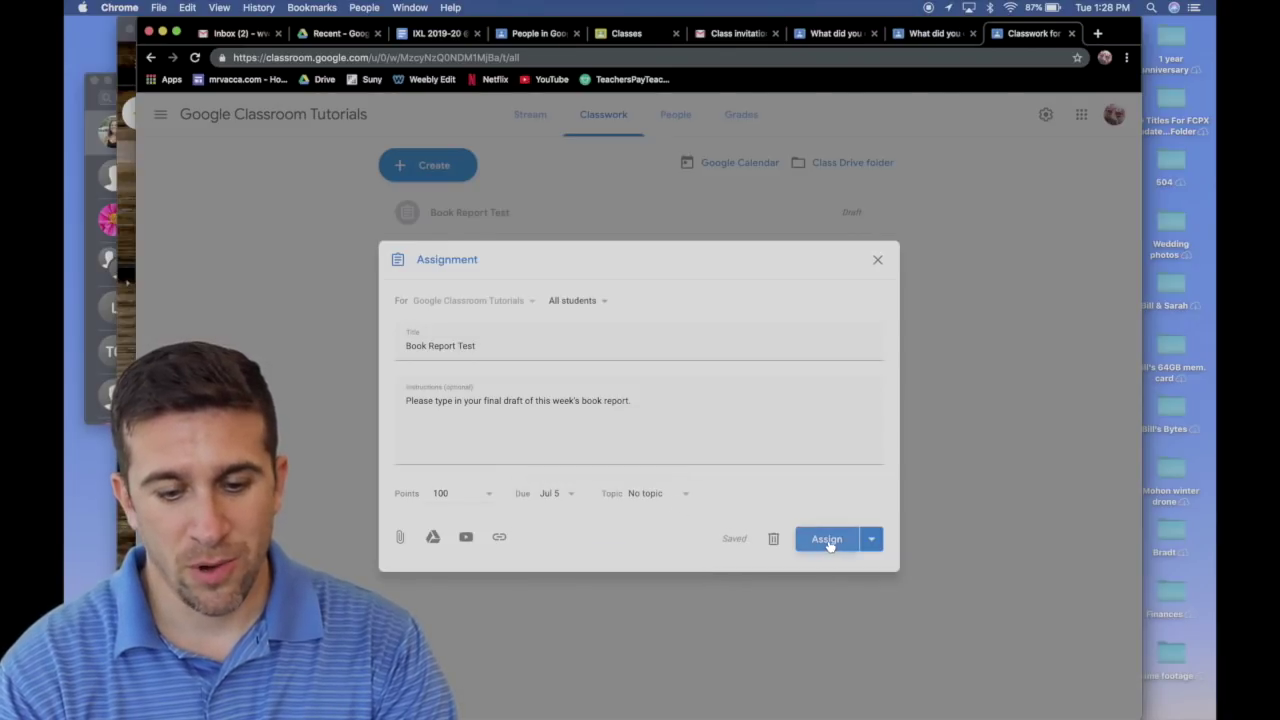
# - Add the Google Doc submission requirement to the instructions and assign it
pyautogui.click(706, 400)
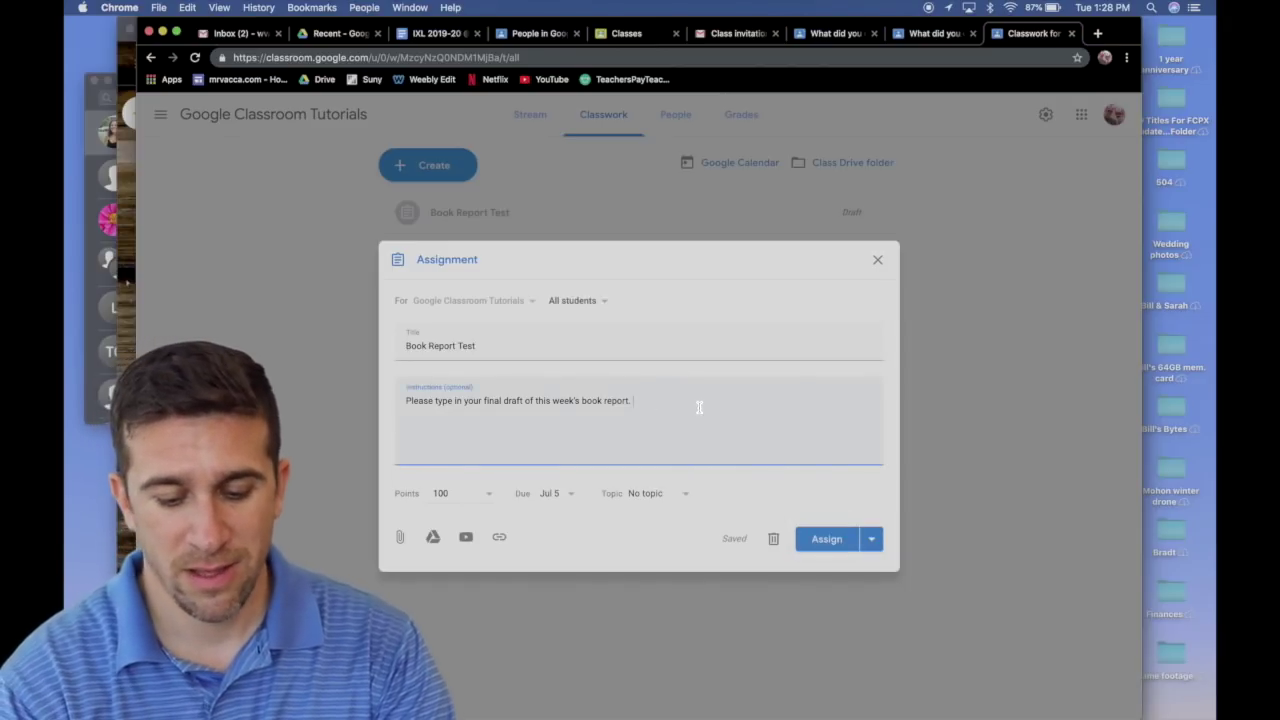
pyautogui.write('All reports must be')
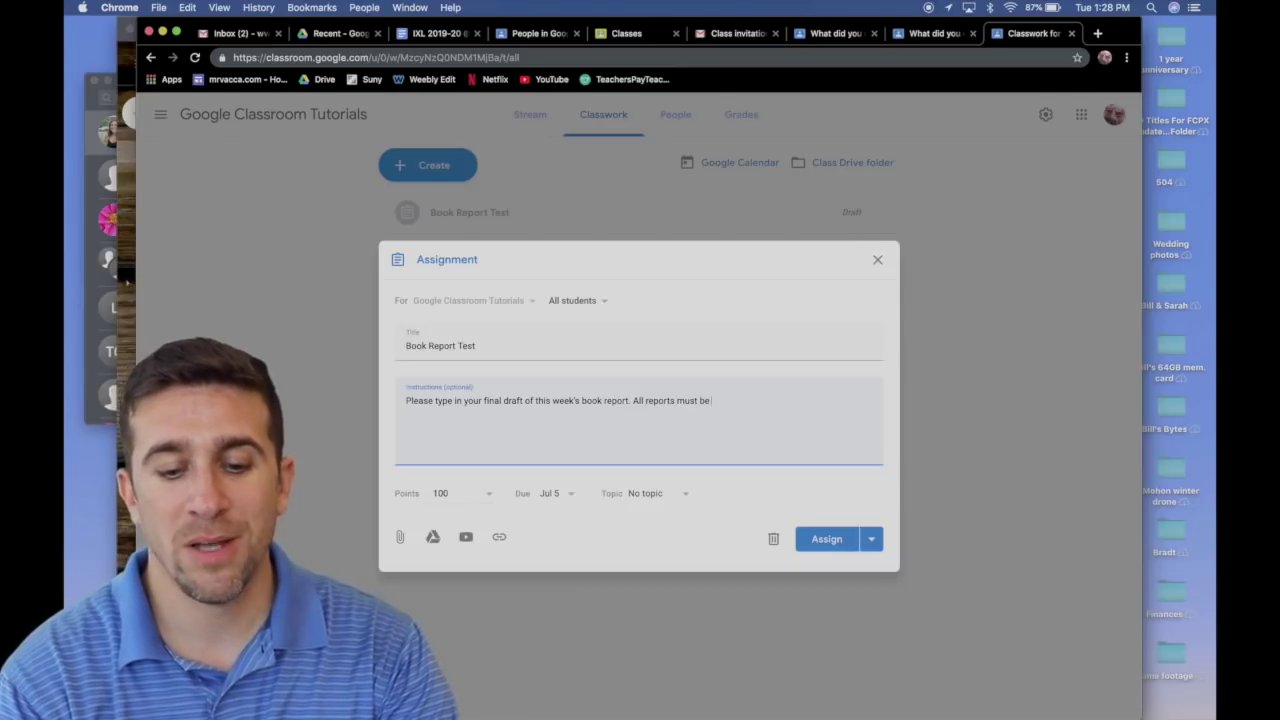
pyautogui.write(' sum')
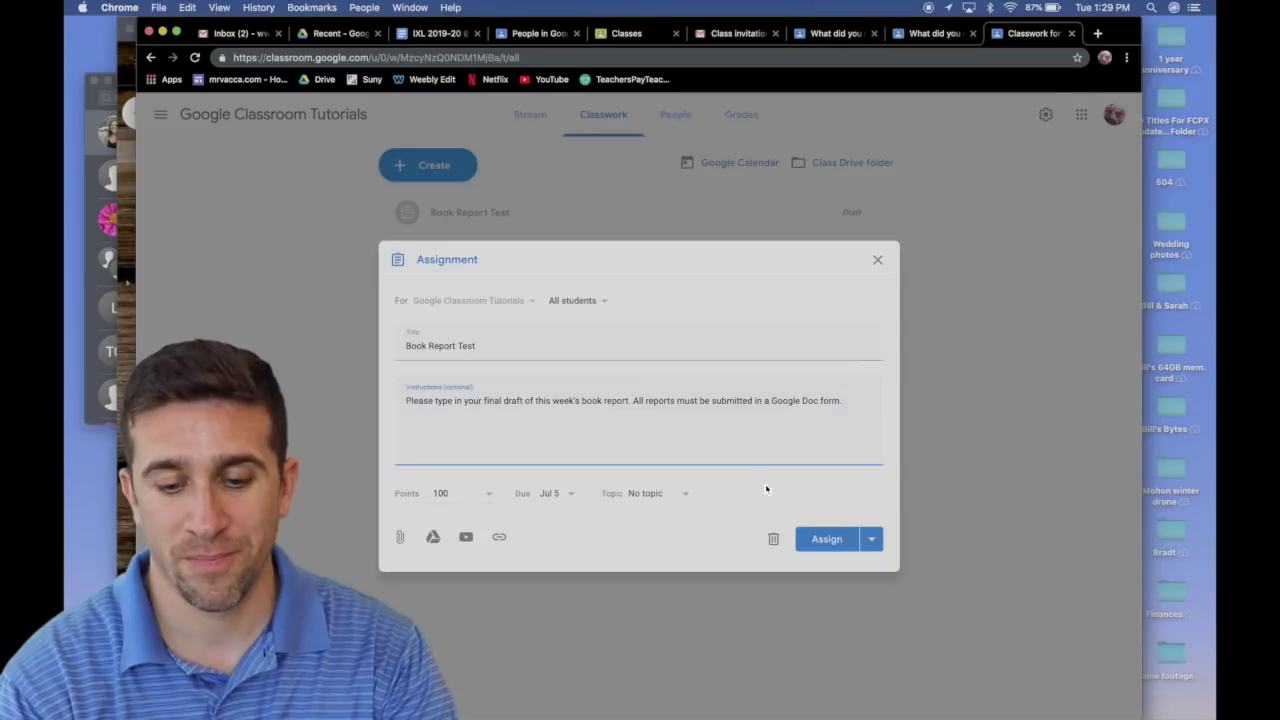
pyautogui.click(829, 540)
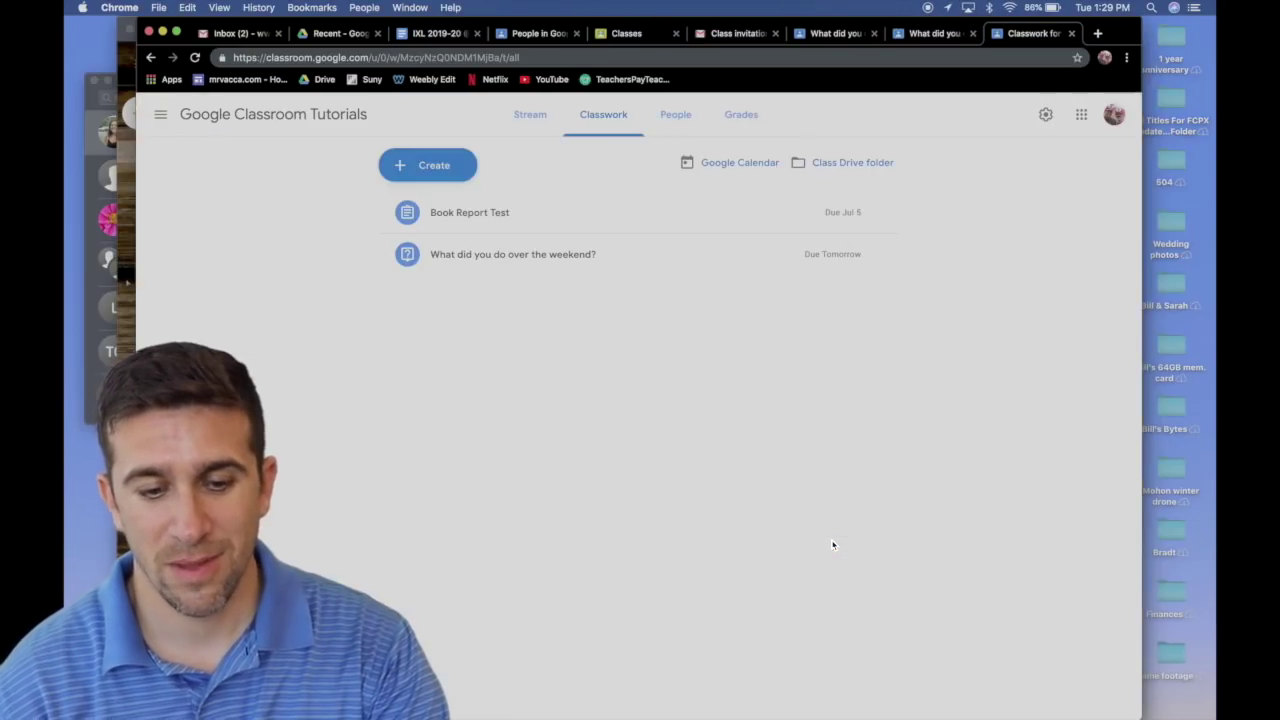
# - Switch to the student account and open Book Report Test in the Google Classroom Tutorials class
pyautogui.click(1113, 114)
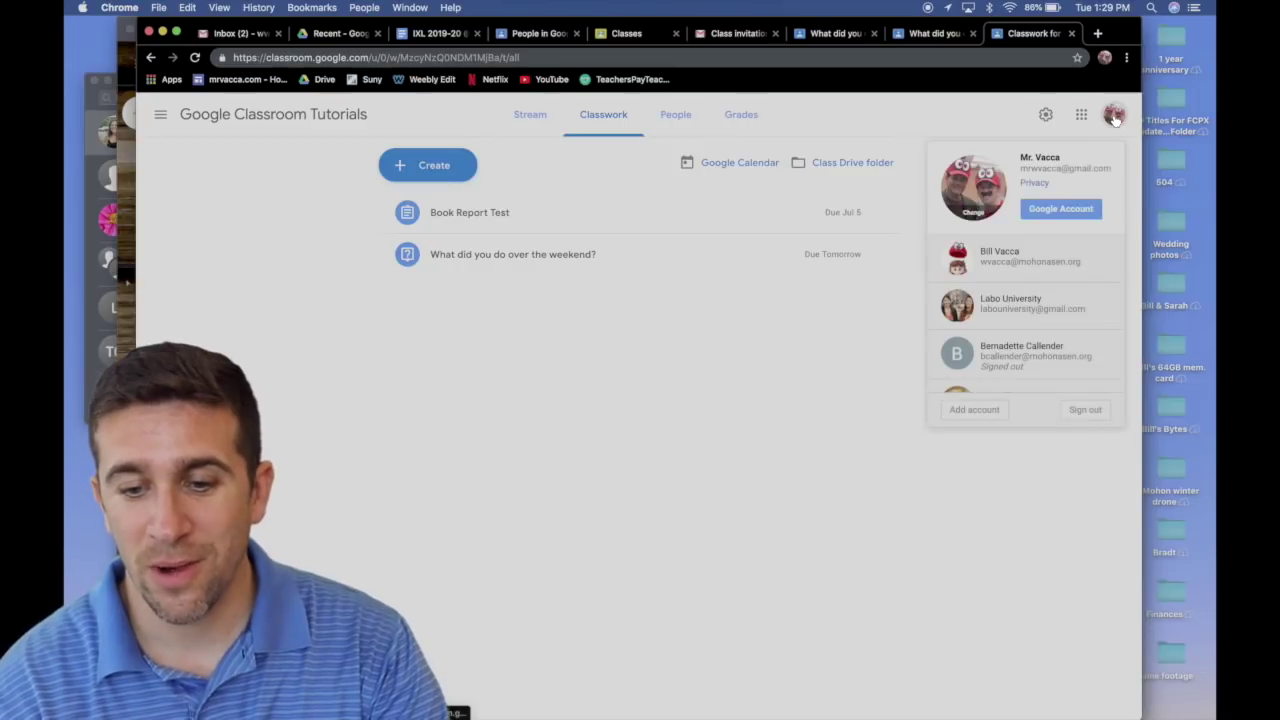
pyautogui.click(1053, 305)
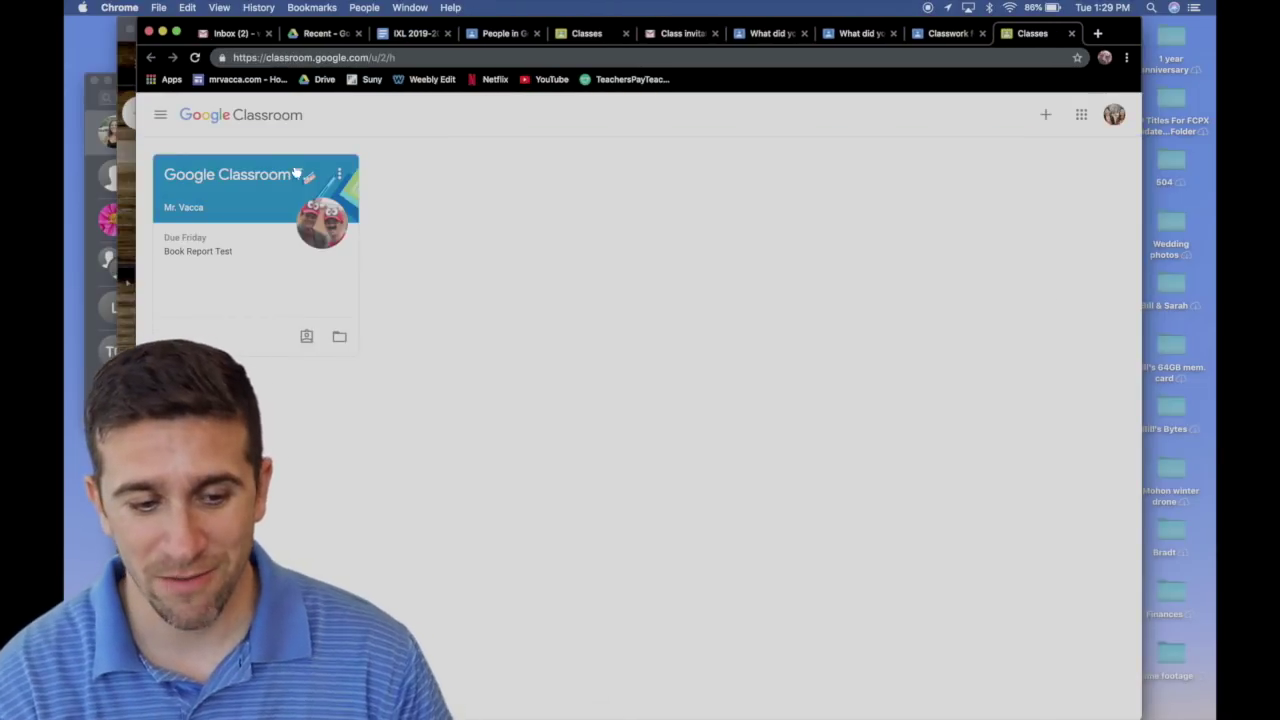
pyautogui.click(269, 176)
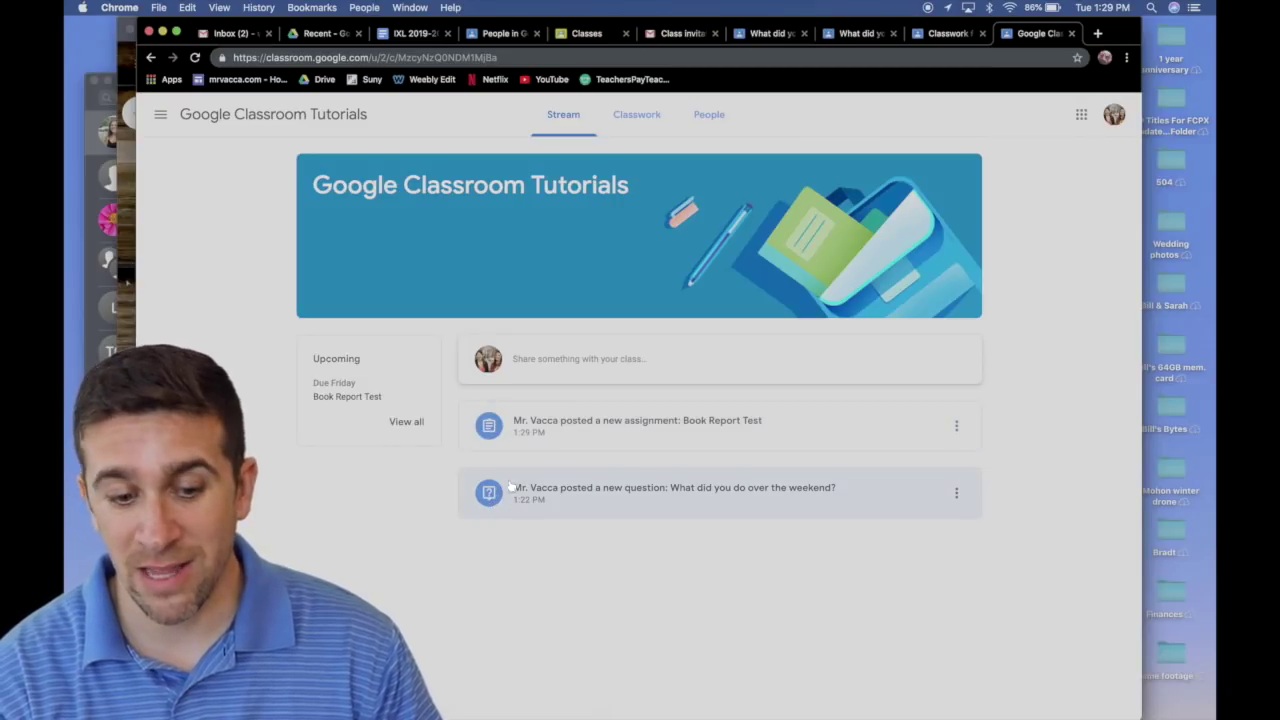
pyautogui.click(575, 427)
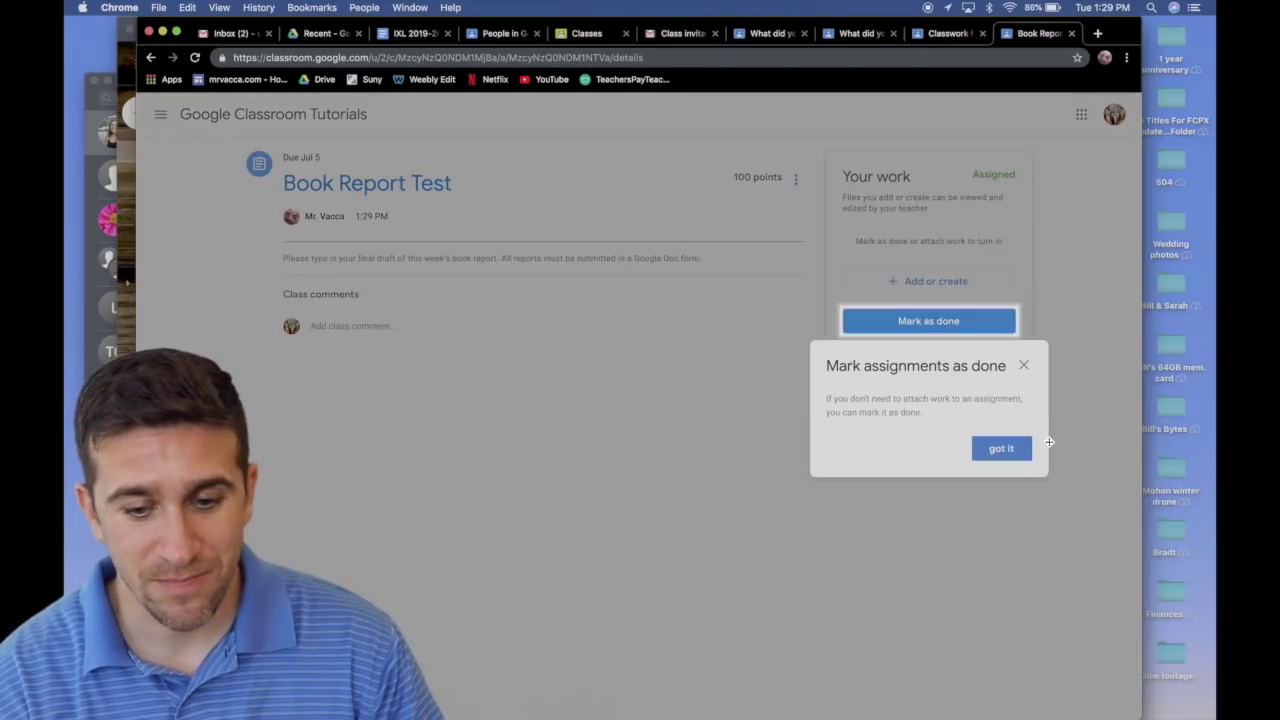
pyautogui.click(1017, 451)
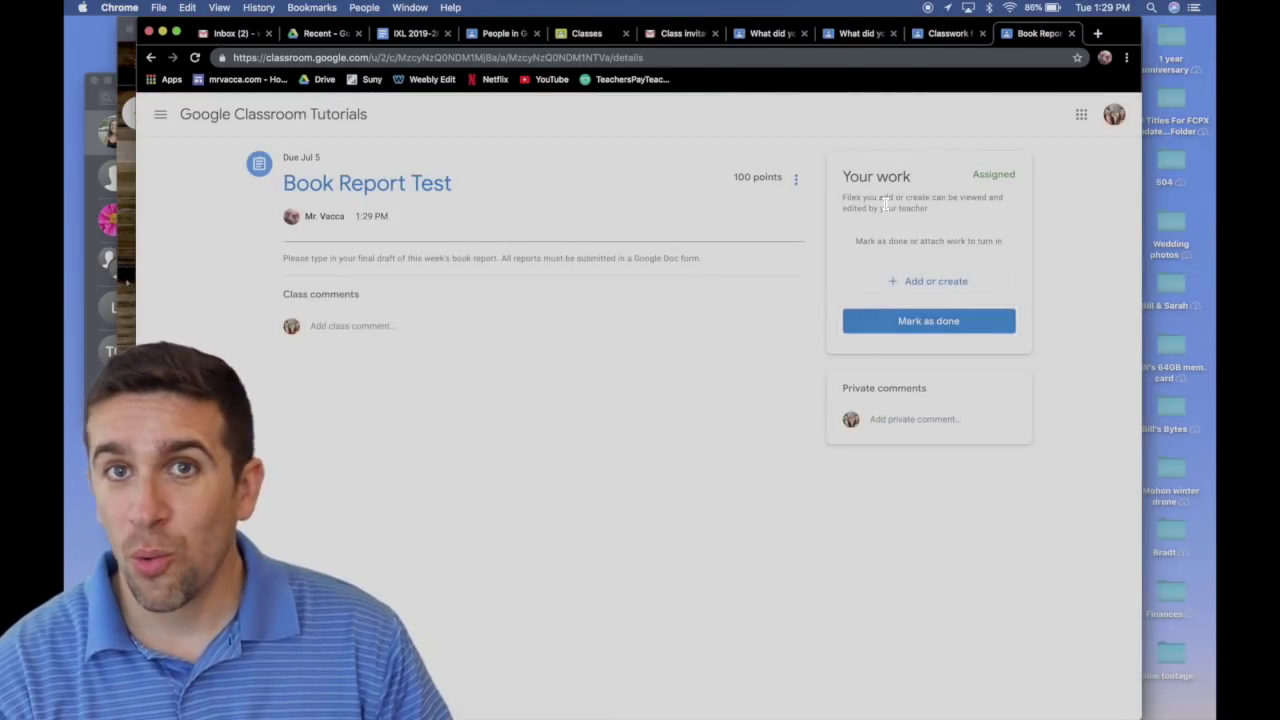
pyautogui.click(930, 283)
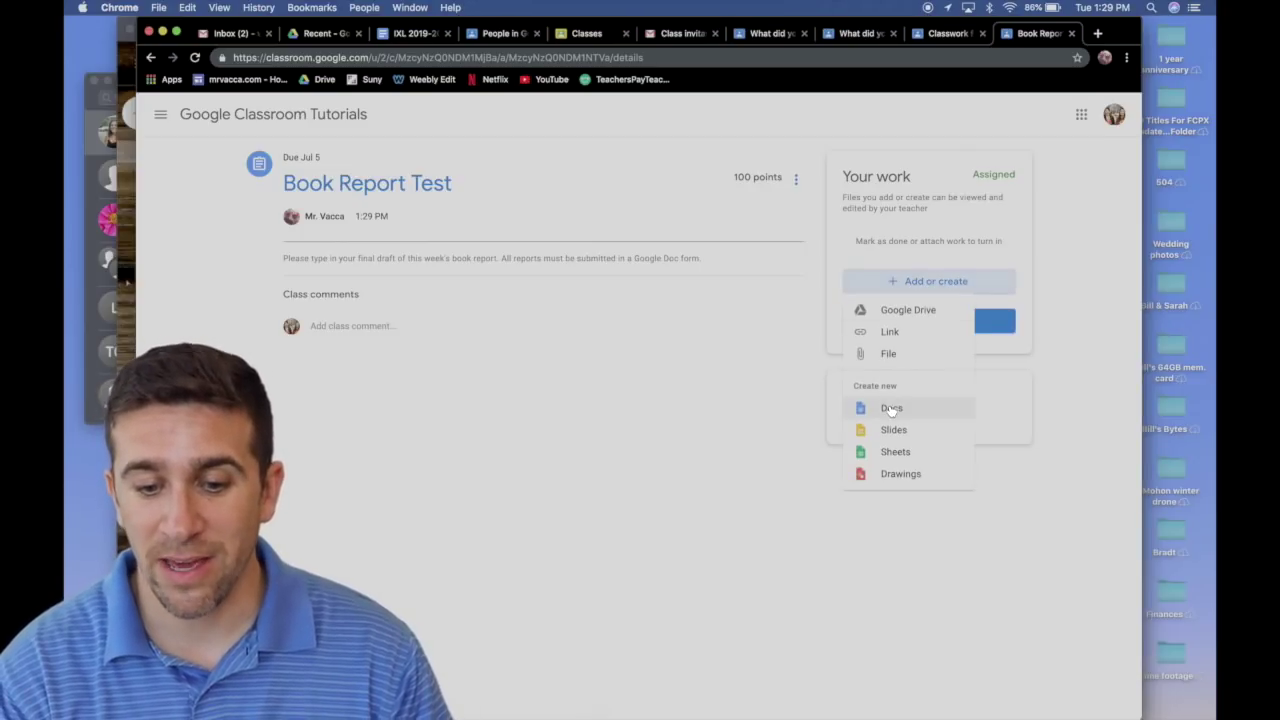
# - Attach a new blank Google Doc to the Book Report Test work and open it
pyautogui.click(891, 408)
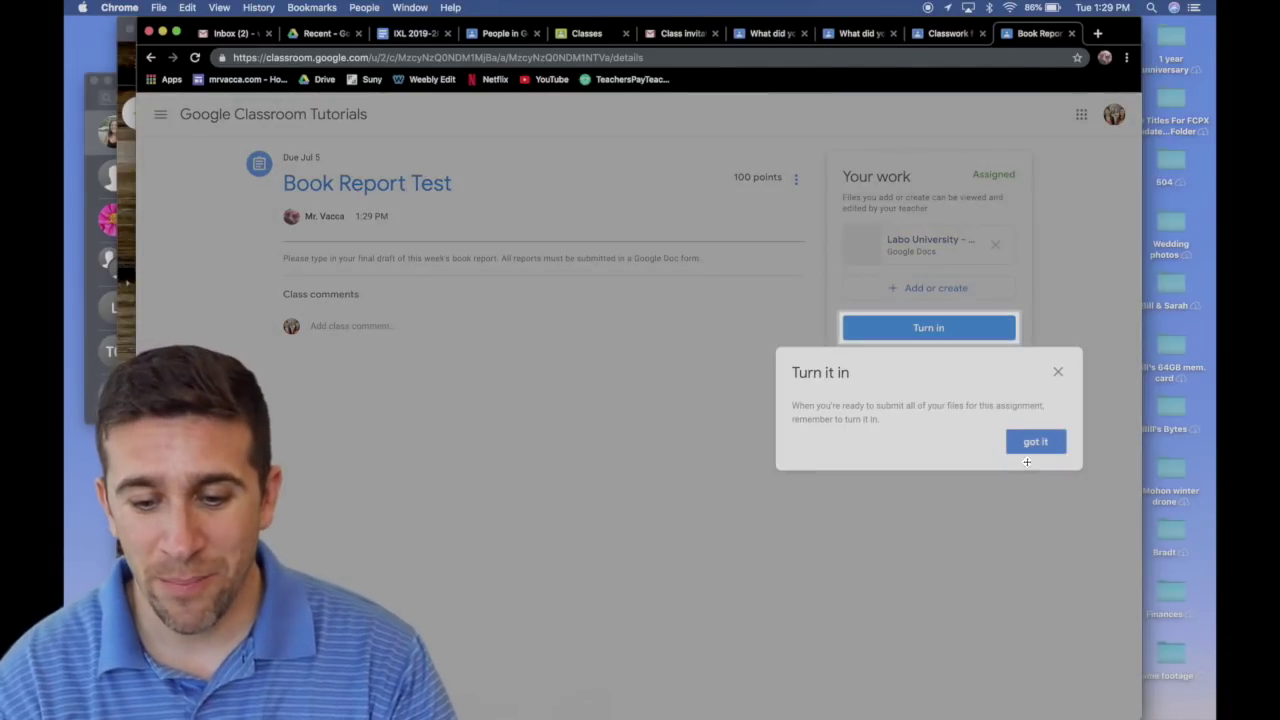
pyautogui.click(1035, 447)
pyautogui.click(908, 254)
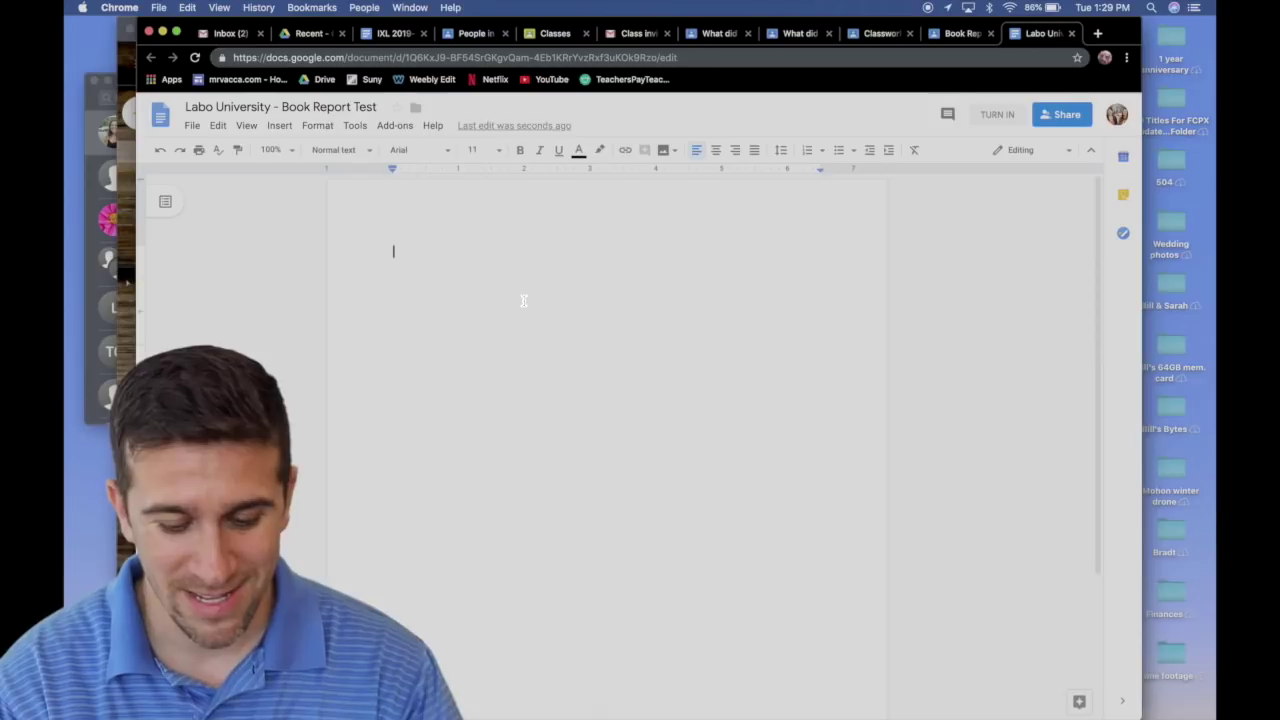
# - Type 'This is just an example.' into the book report document
pyautogui.write('This is just an e')
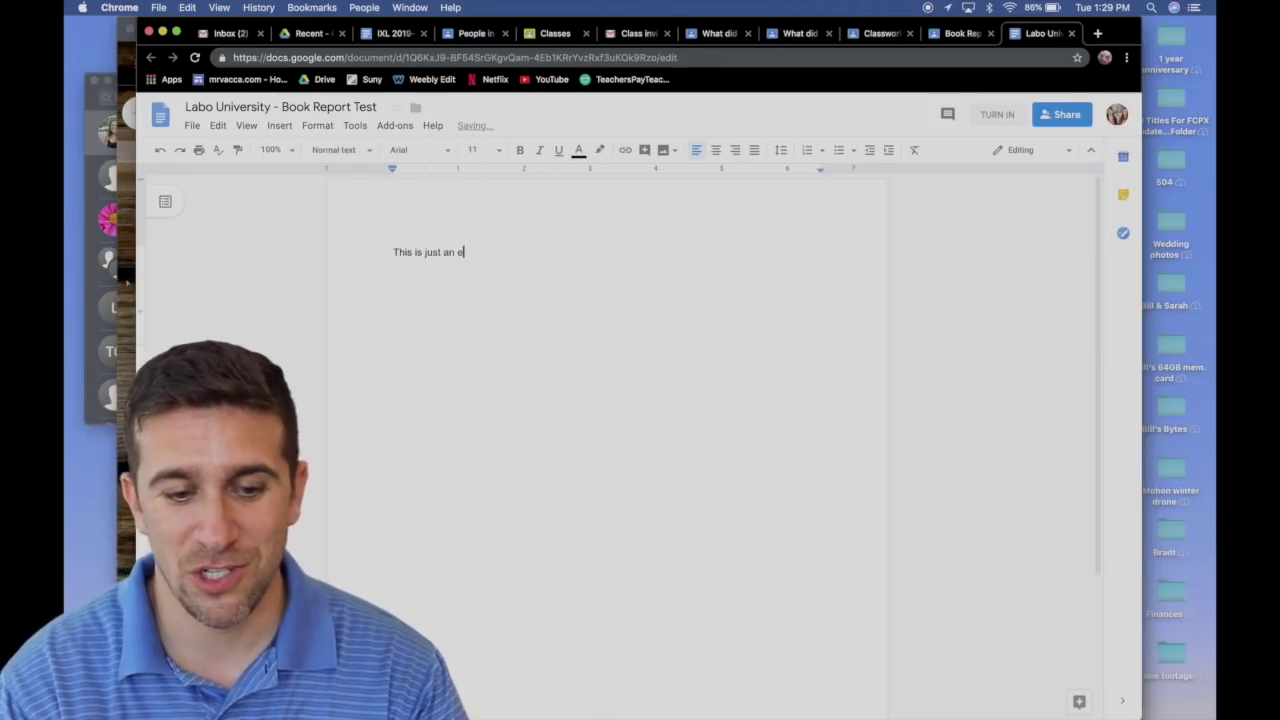
pyautogui.write('xample.')
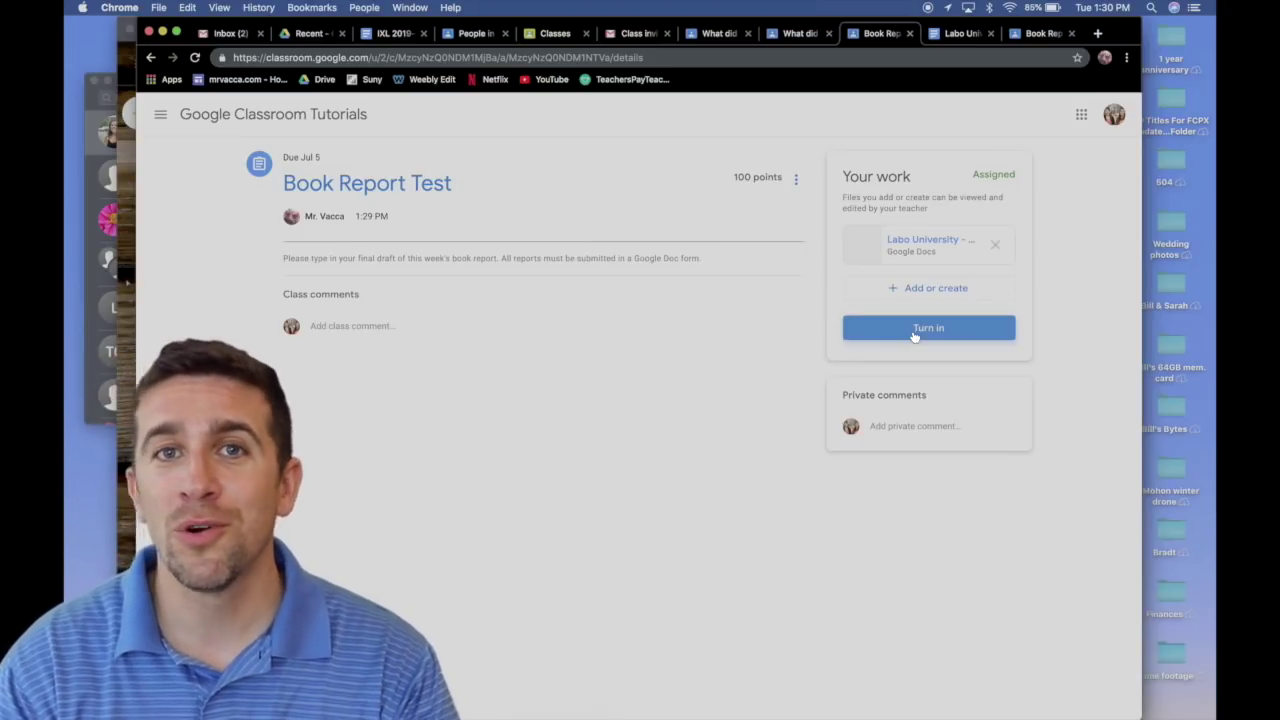
# - Submit the Book Report Test work with its one attached document, confirming the turn-in
pyautogui.click(936, 335)
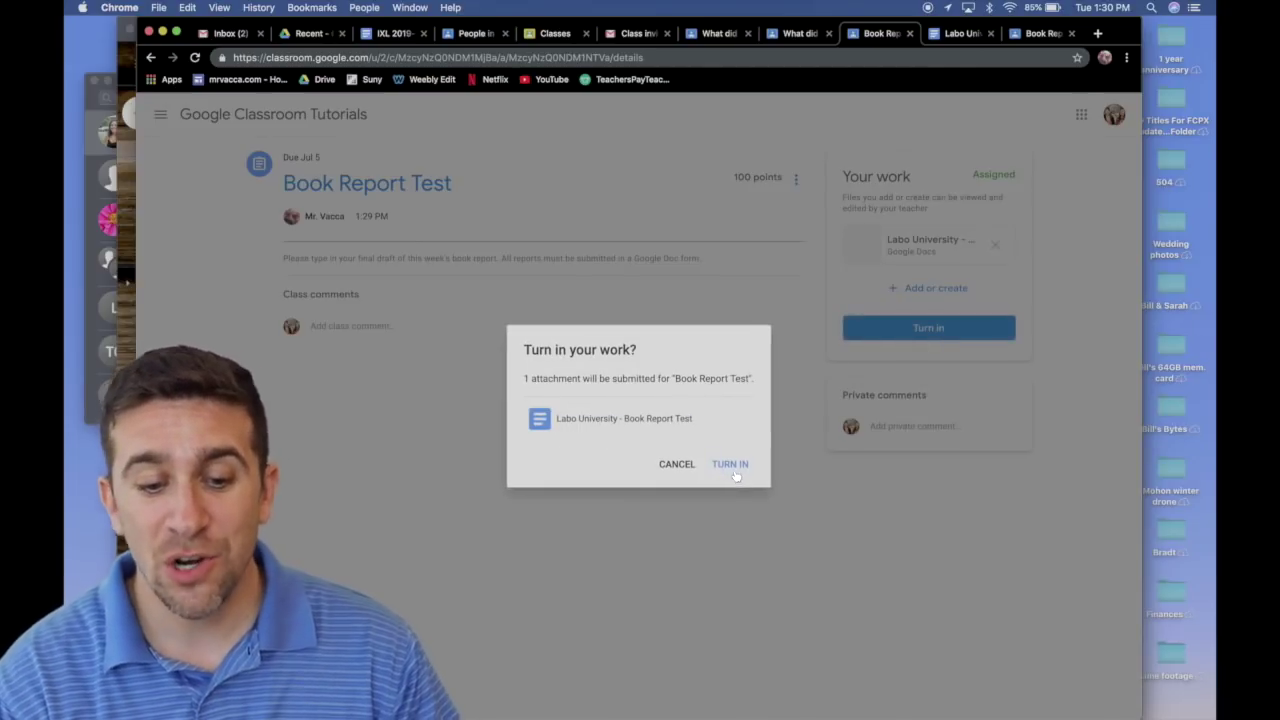
pyautogui.click(730, 464)
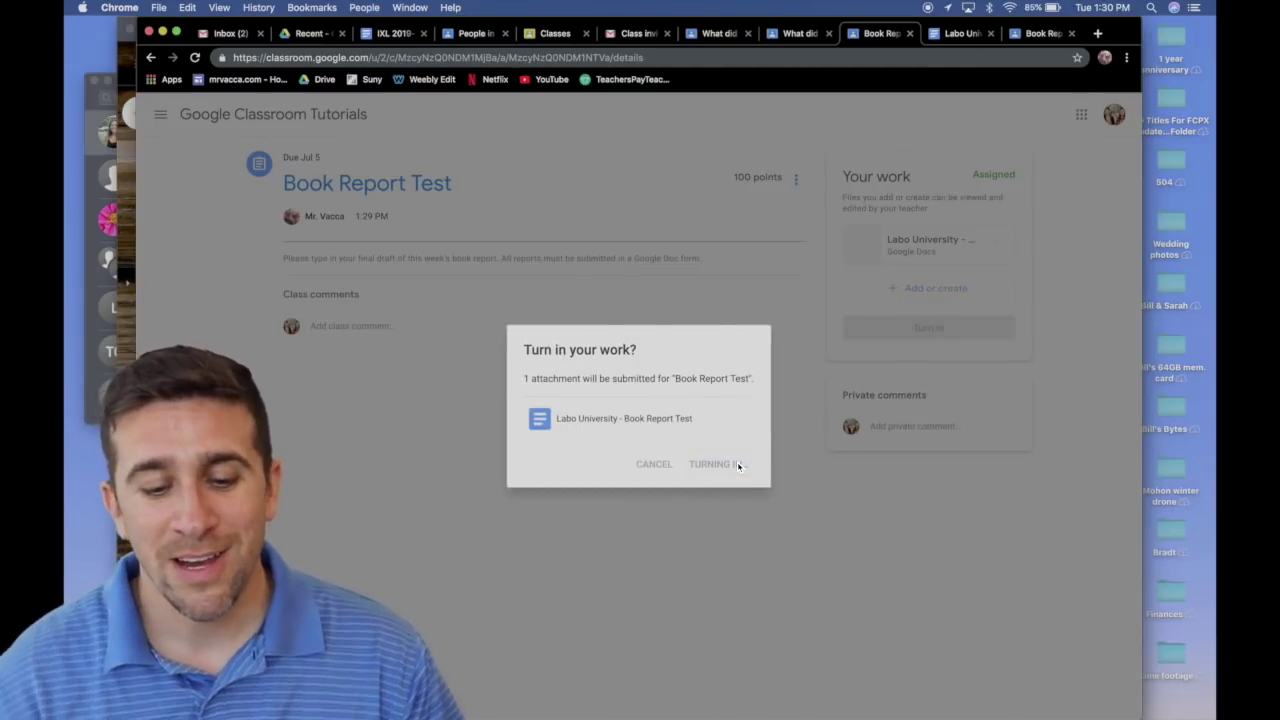